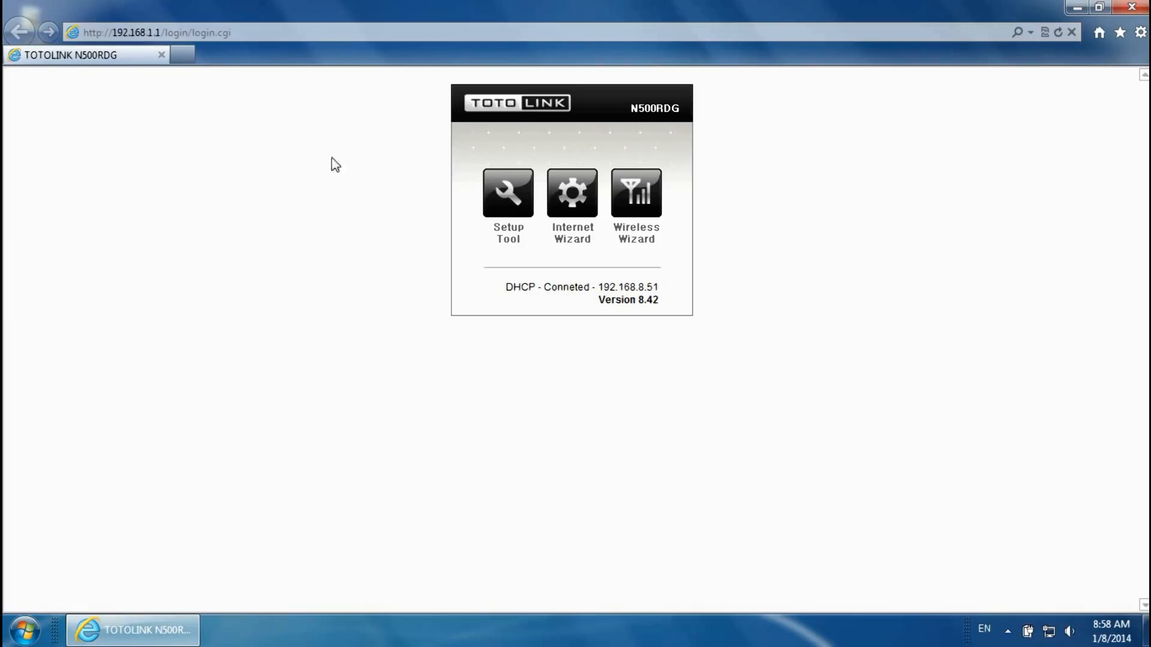
- Sign in to the router's Setup Tool with the administrator username and password
{"action": "left_click", "coordinate": [515, 202]}
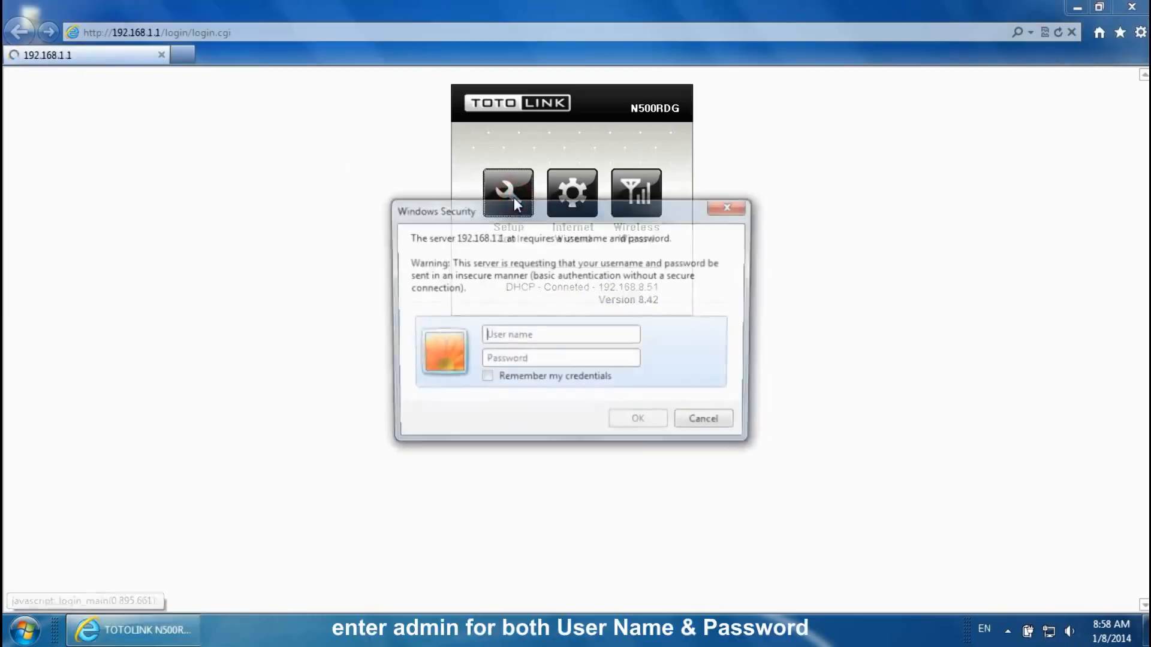
{"action": "type", "text": "admin"}
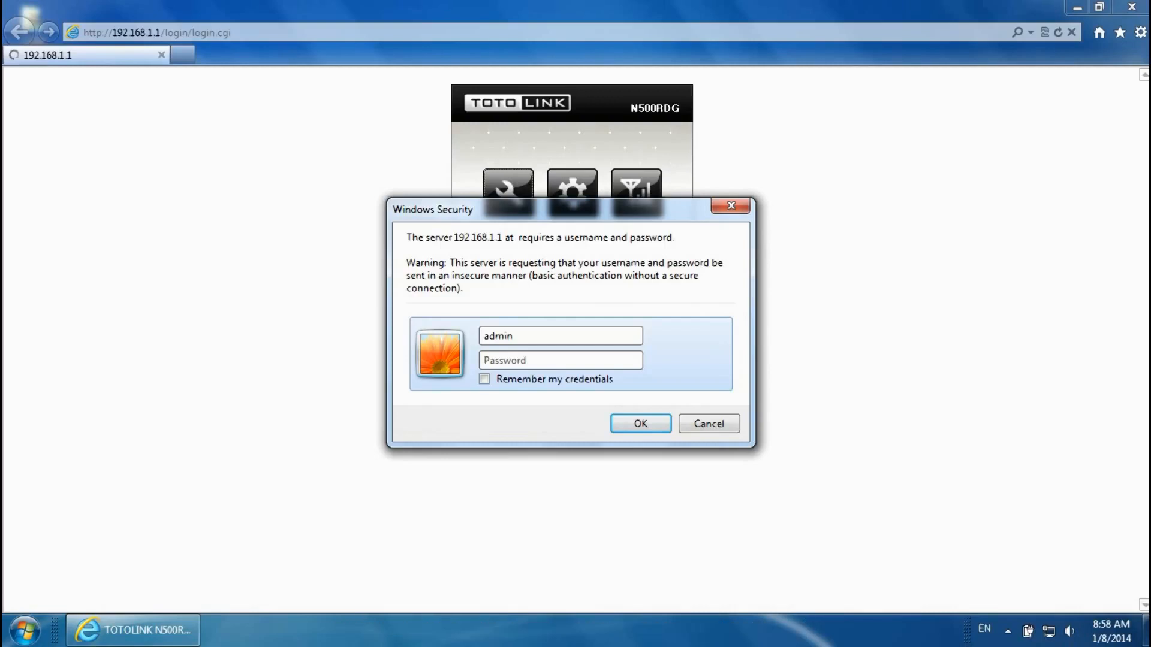
{"action": "key", "text": "Tab"}
{"action": "type", "text": "a"}
{"action": "type", "text": "dmin"}
{"action": "key", "text": "Return"}
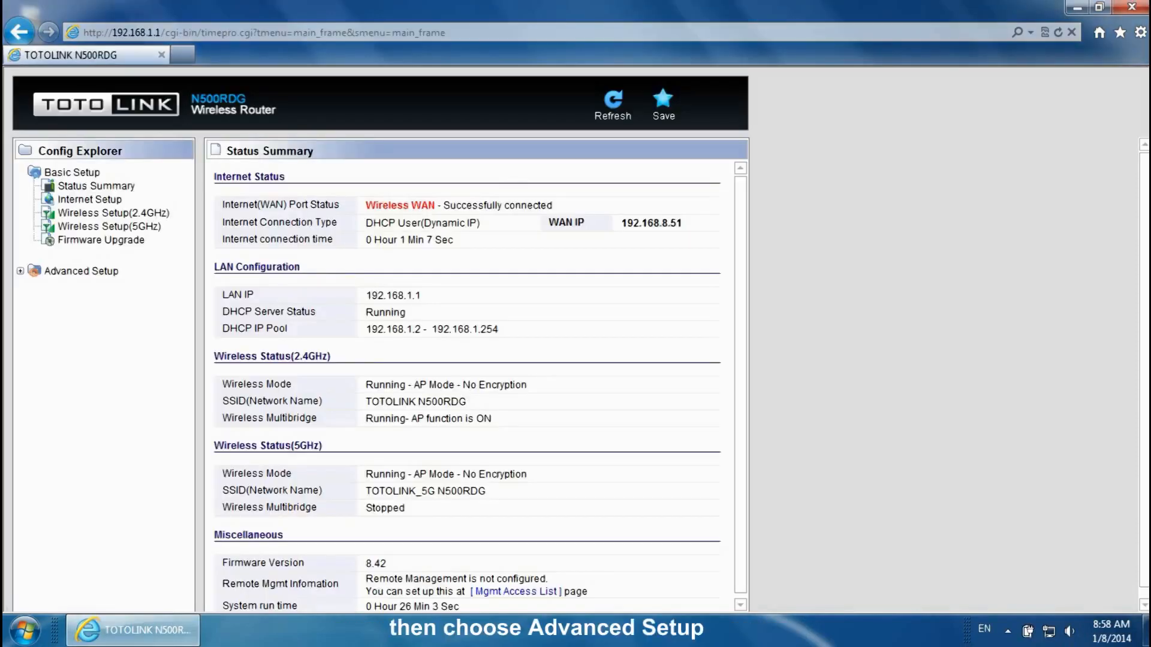
- Open the Multiple BSS page under Advanced Setup > Wireless(2.4GHz)
{"action": "left_click", "coordinate": [19, 271]}
{"action": "left_click", "coordinate": [33, 299]}
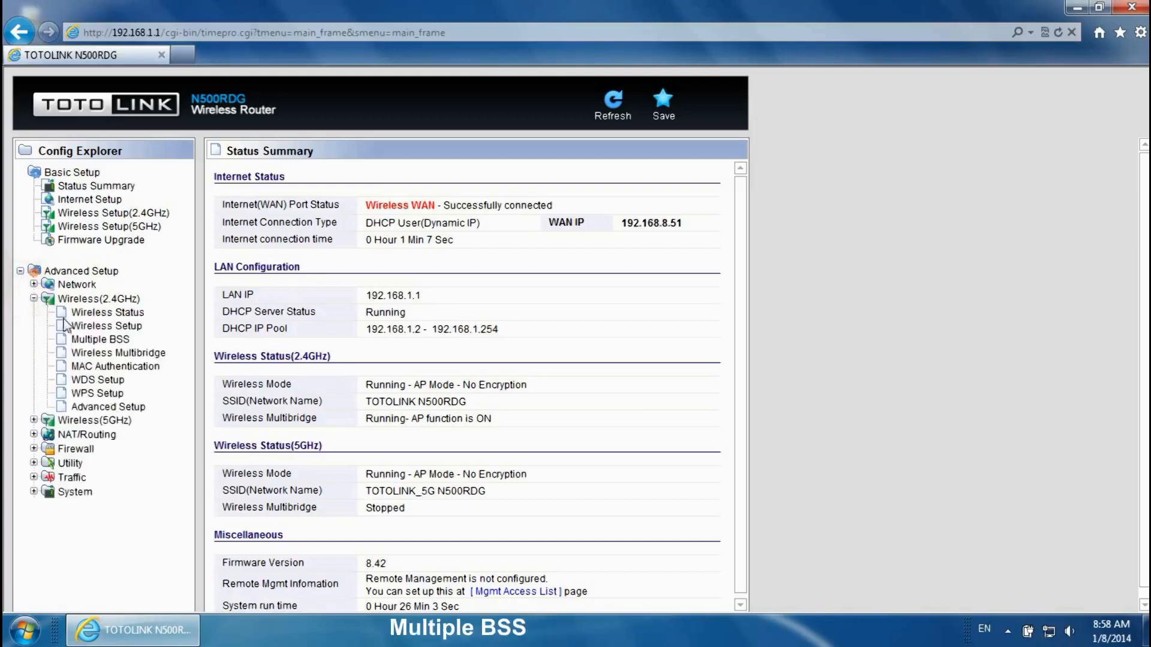
{"action": "left_click", "coordinate": [100, 339]}
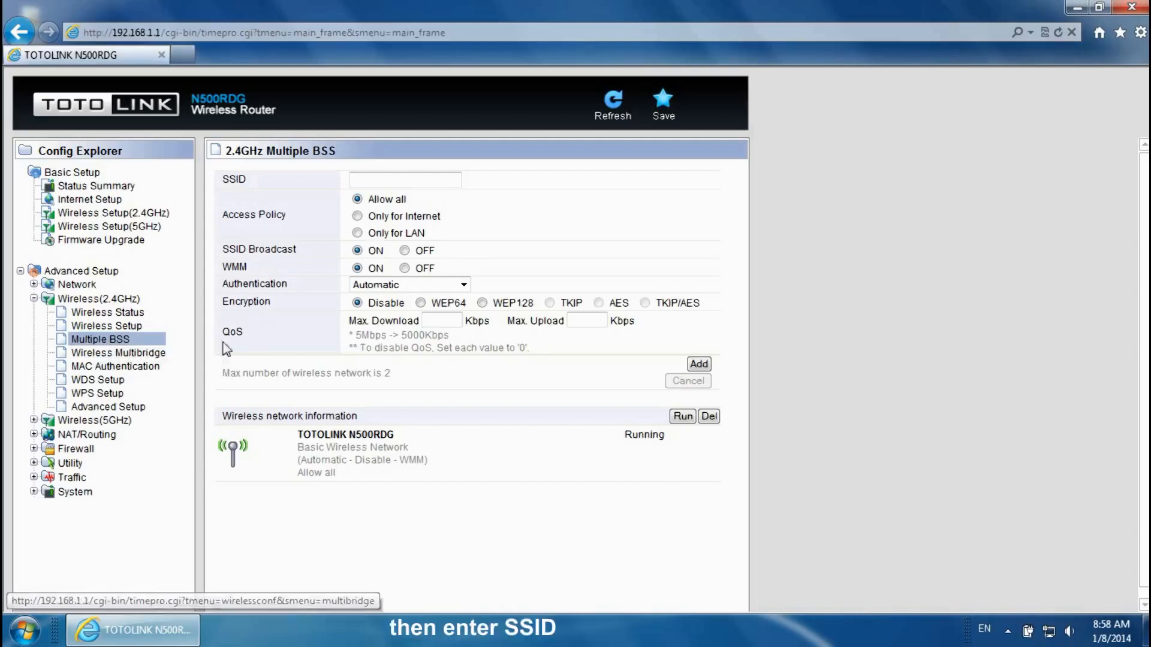
- Add a network with SSID 'Guest', WPA-PSK/WPA2-PSK authentication and its encryption key
{"action": "left_click", "coordinate": [407, 179]}
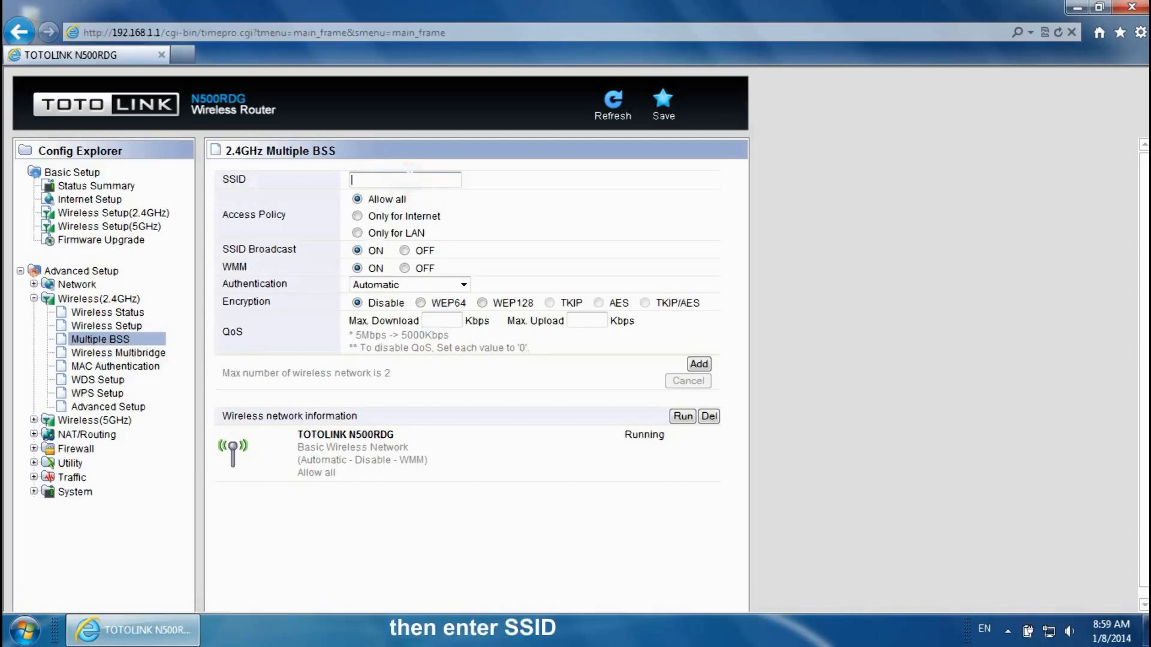
{"action": "key", "text": "Caps_Lock"}
{"action": "type", "text": "Gu"}
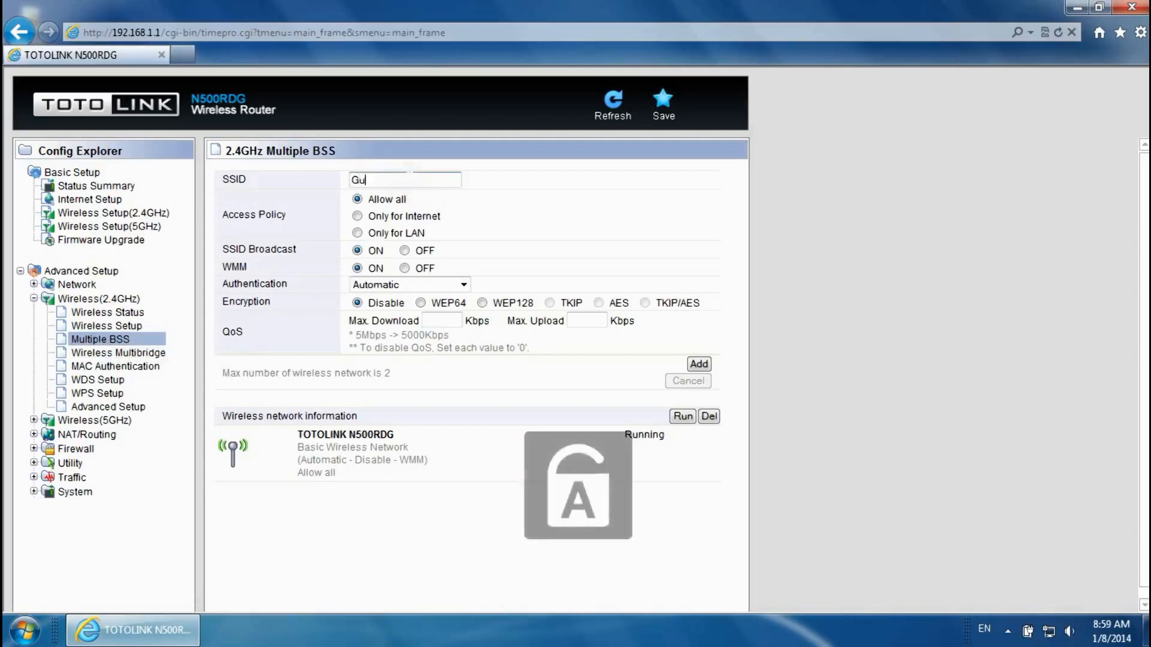
{"action": "type", "text": "est"}
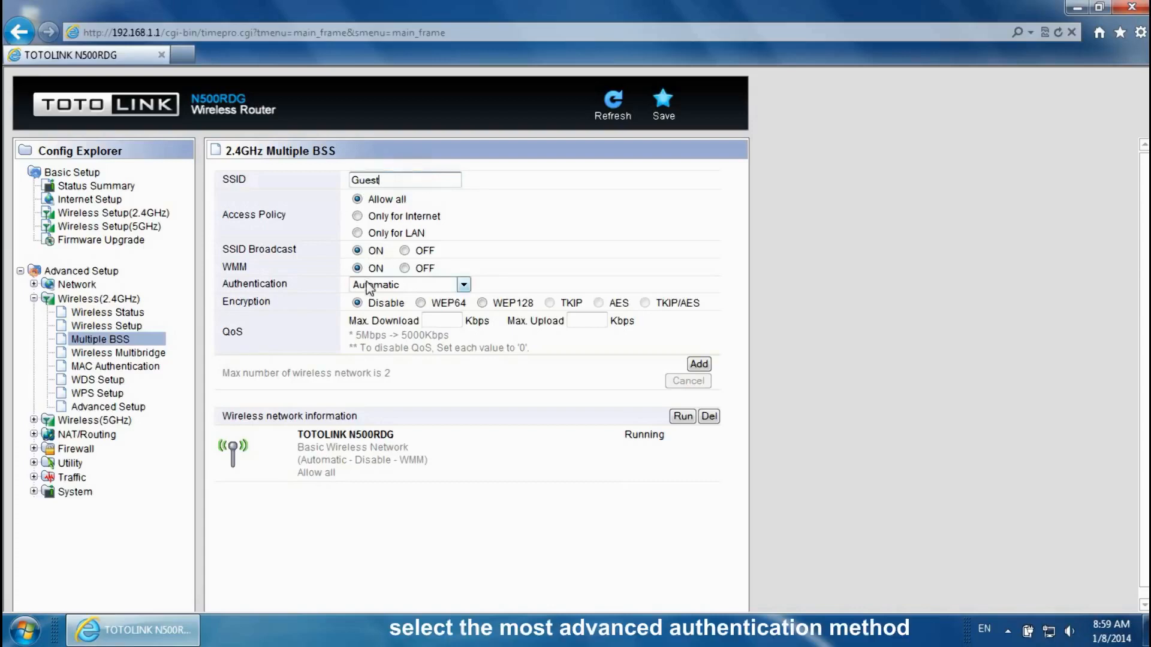
{"action": "left_click", "coordinate": [464, 285]}
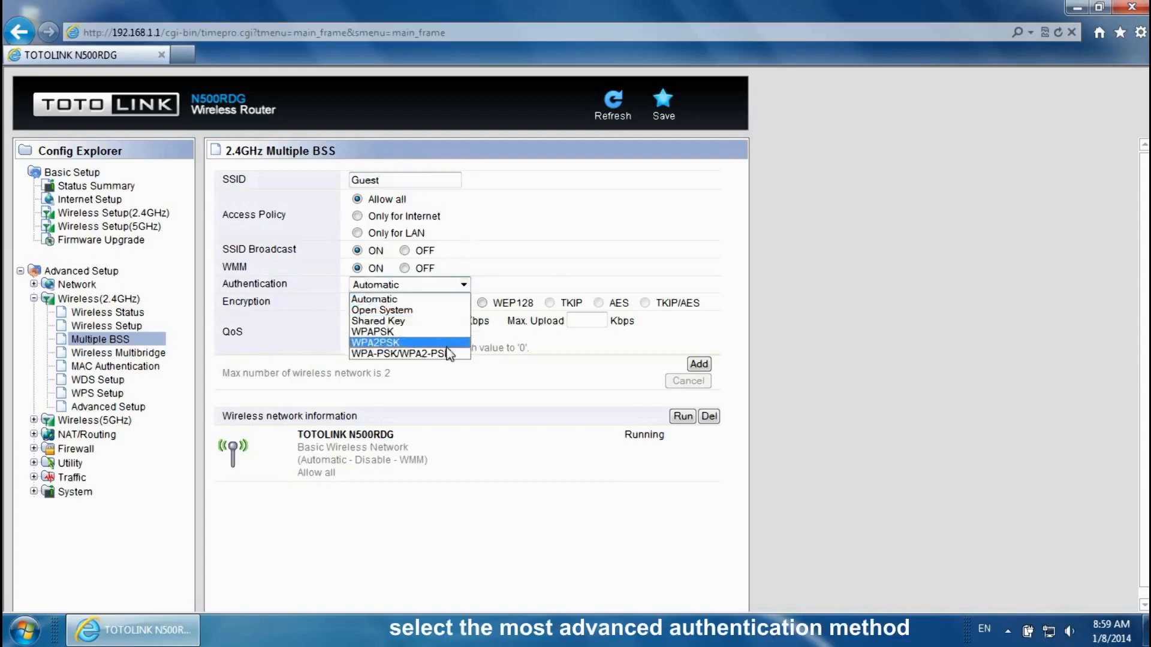
{"action": "left_click", "coordinate": [445, 352]}
{"action": "left_click", "coordinate": [446, 321]}
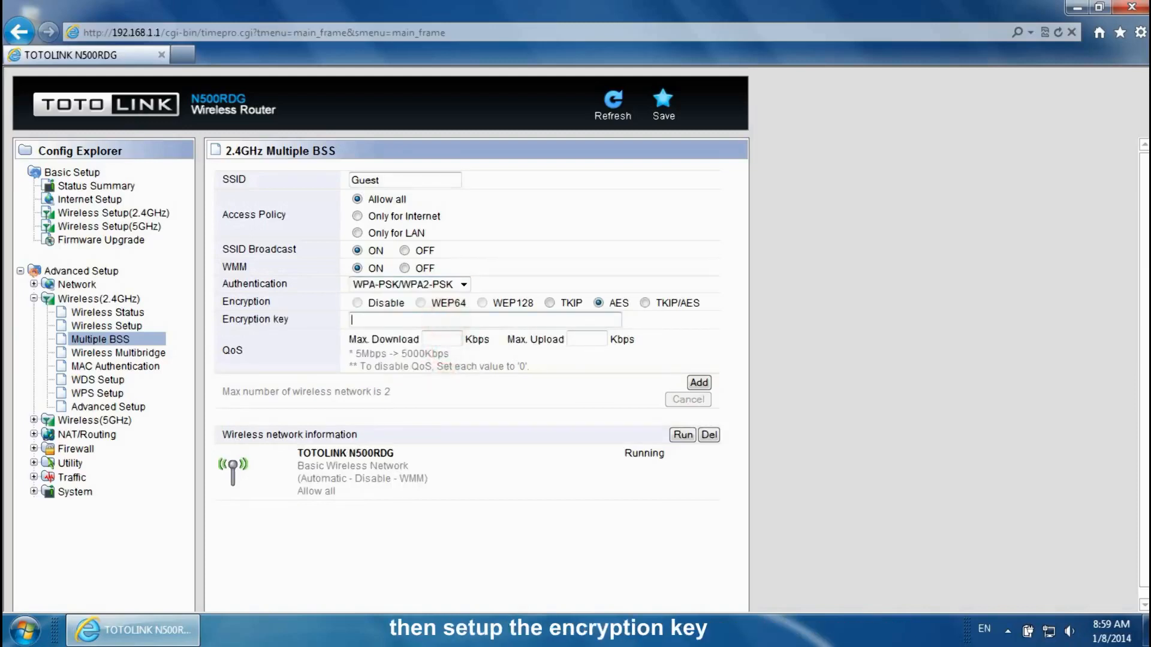
{"action": "type", "text": "for guest"}
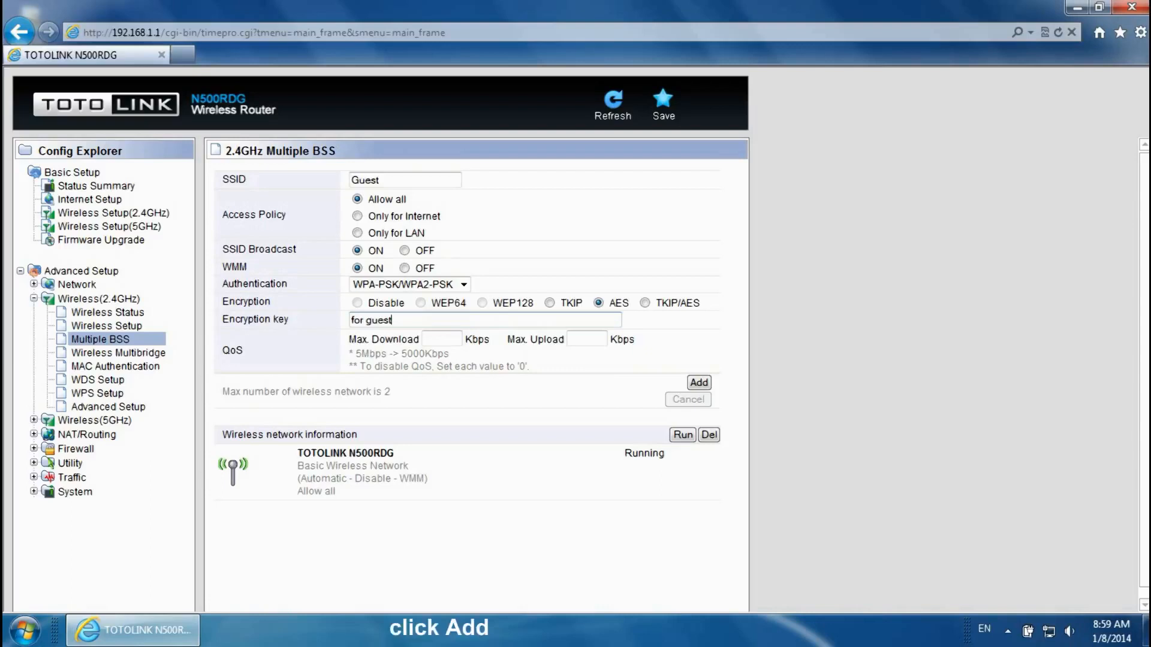
{"action": "left_click", "coordinate": [704, 385]}
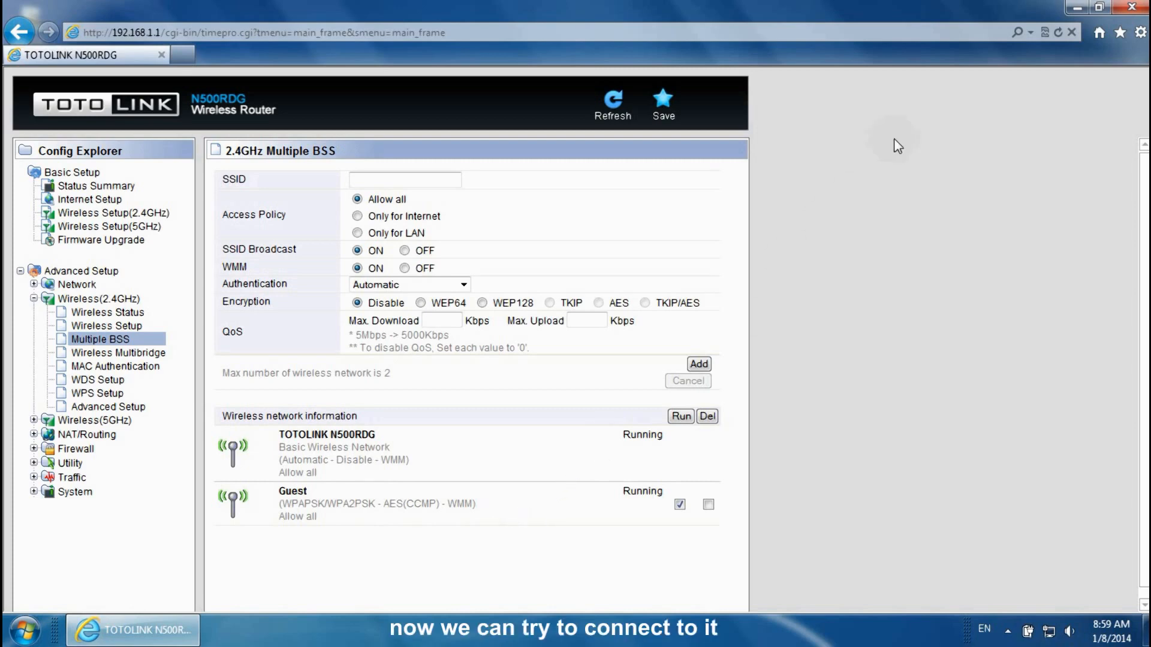
- Minimize the browser once the Guest network shows Running
{"action": "left_click", "coordinate": [1075, 9]}
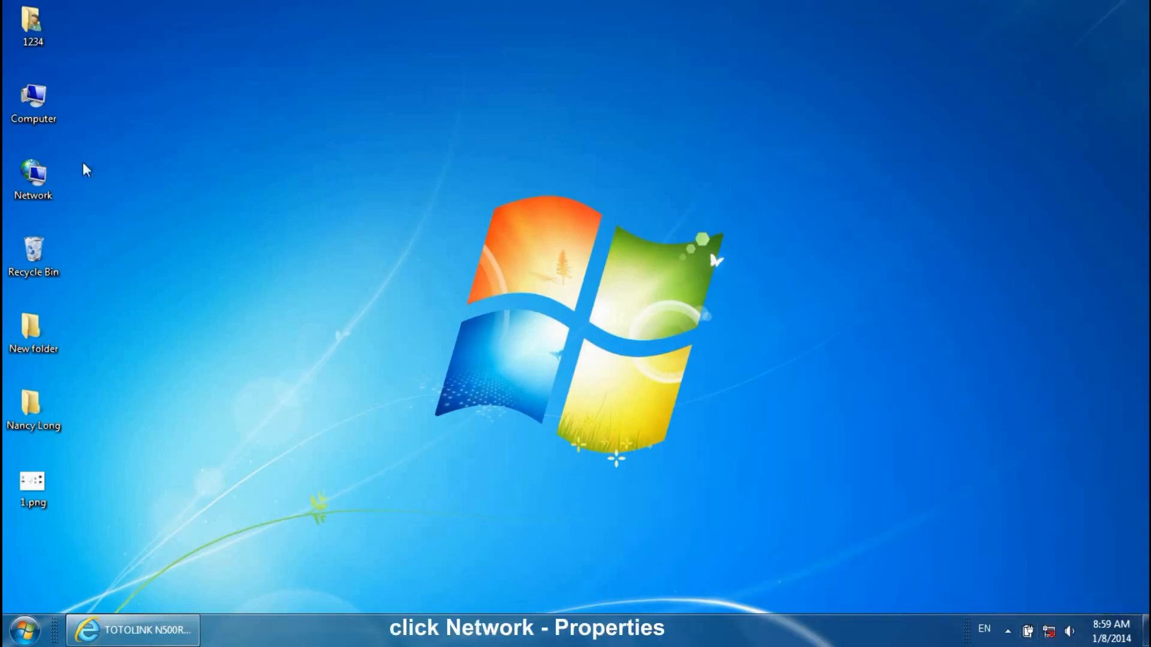
- Enable the Wireless Network Connection adapter through Network properties > Change adapter settings
{"action": "right_click", "coordinate": [32, 176]}
{"action": "left_click", "coordinate": [80, 300]}
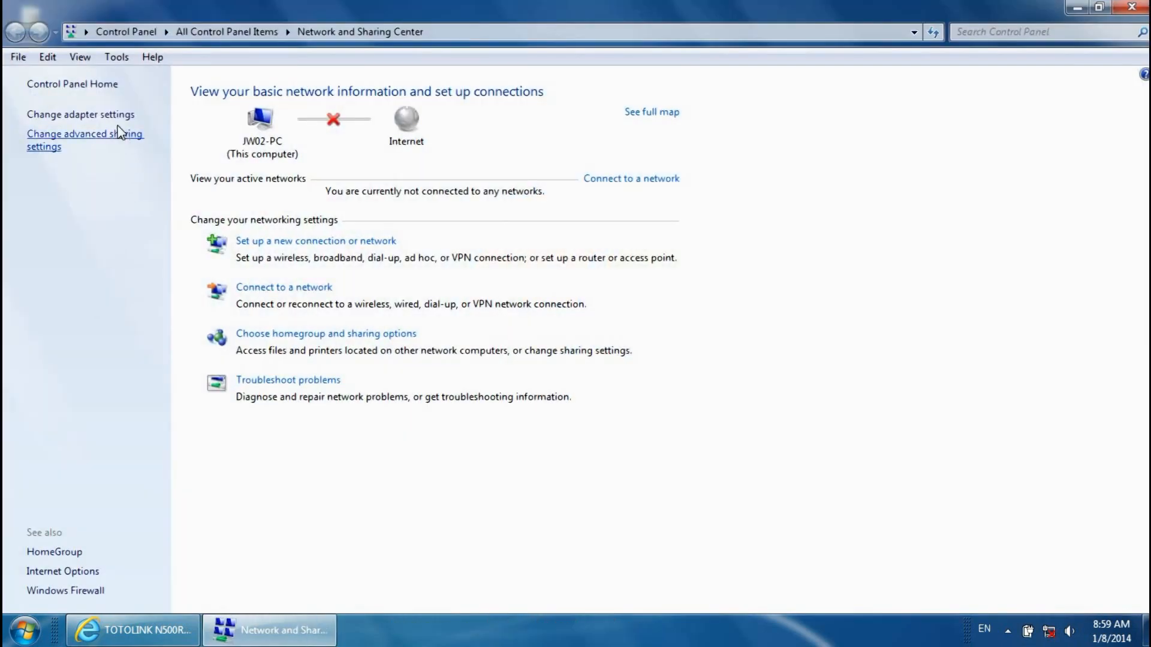
{"action": "left_click", "coordinate": [108, 115]}
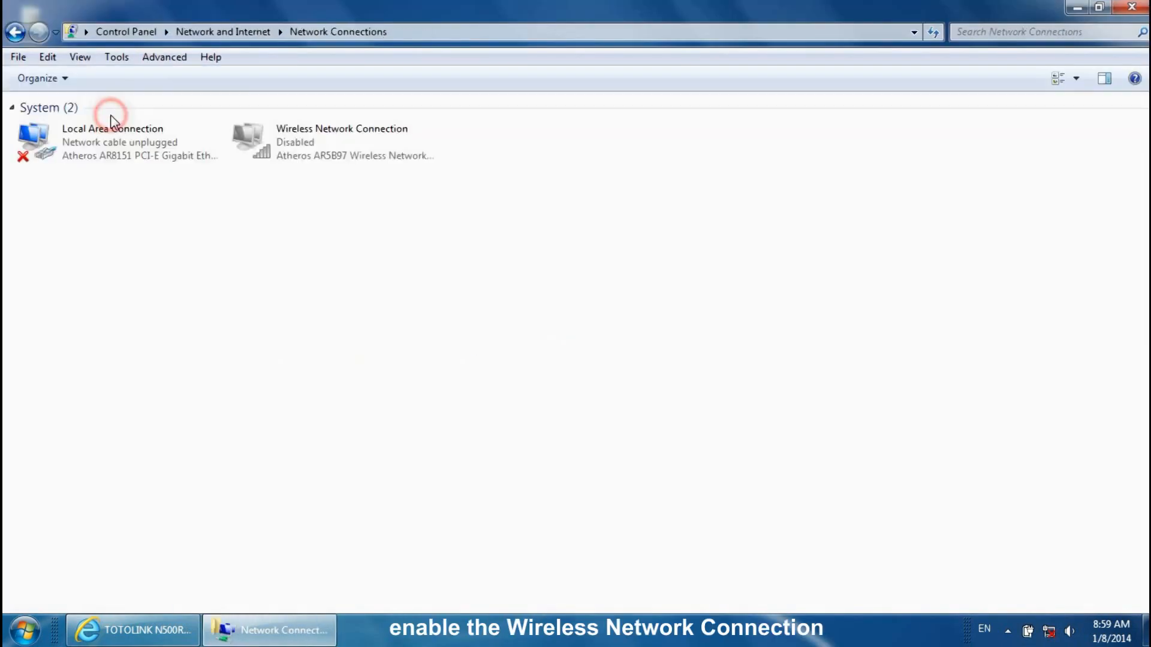
{"action": "double_click", "coordinate": [321, 149]}
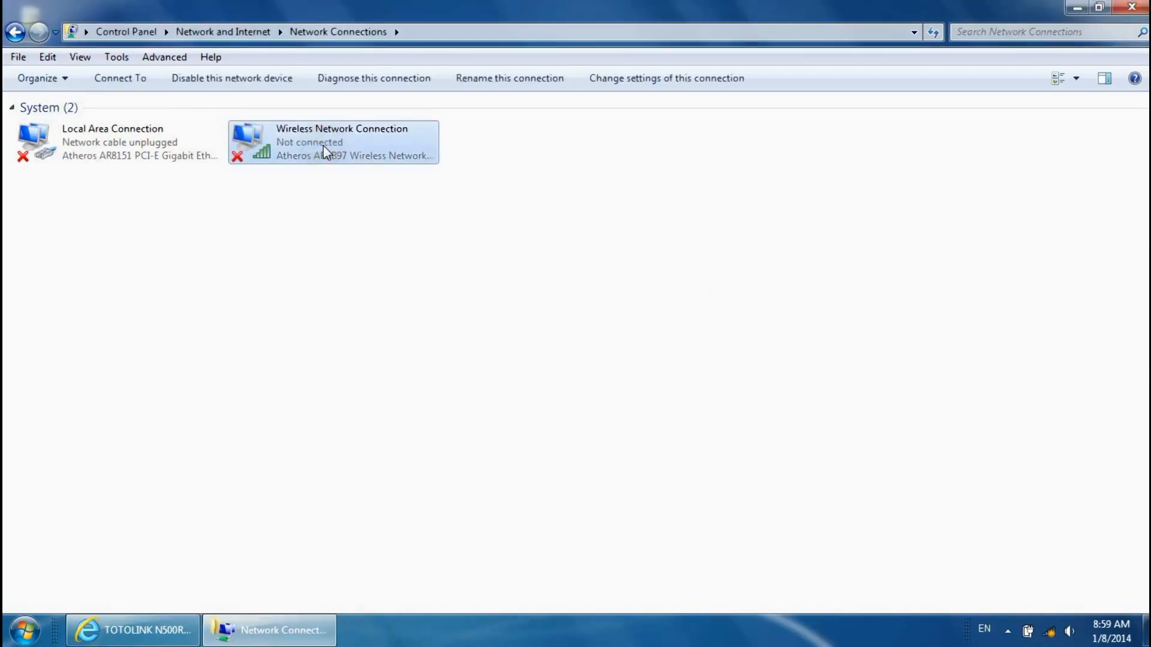
- Connect the wireless adapter to Guest using its security key, then minimize Network Connections
{"action": "left_click", "coordinate": [1050, 634]}
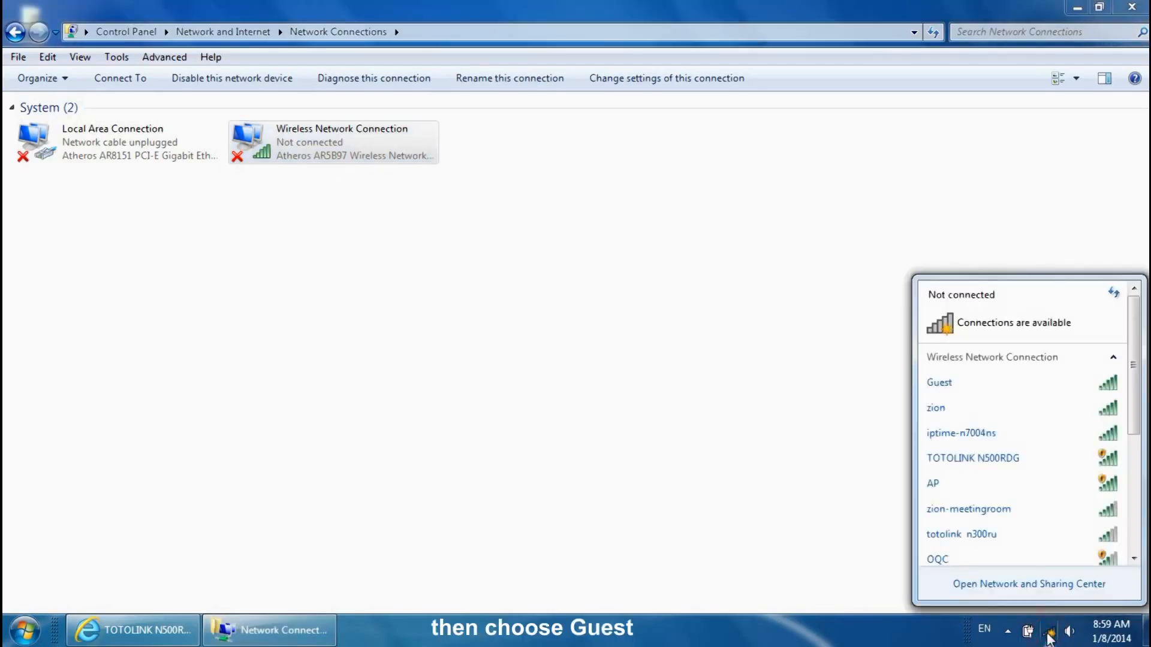
{"action": "left_click", "coordinate": [1059, 389]}
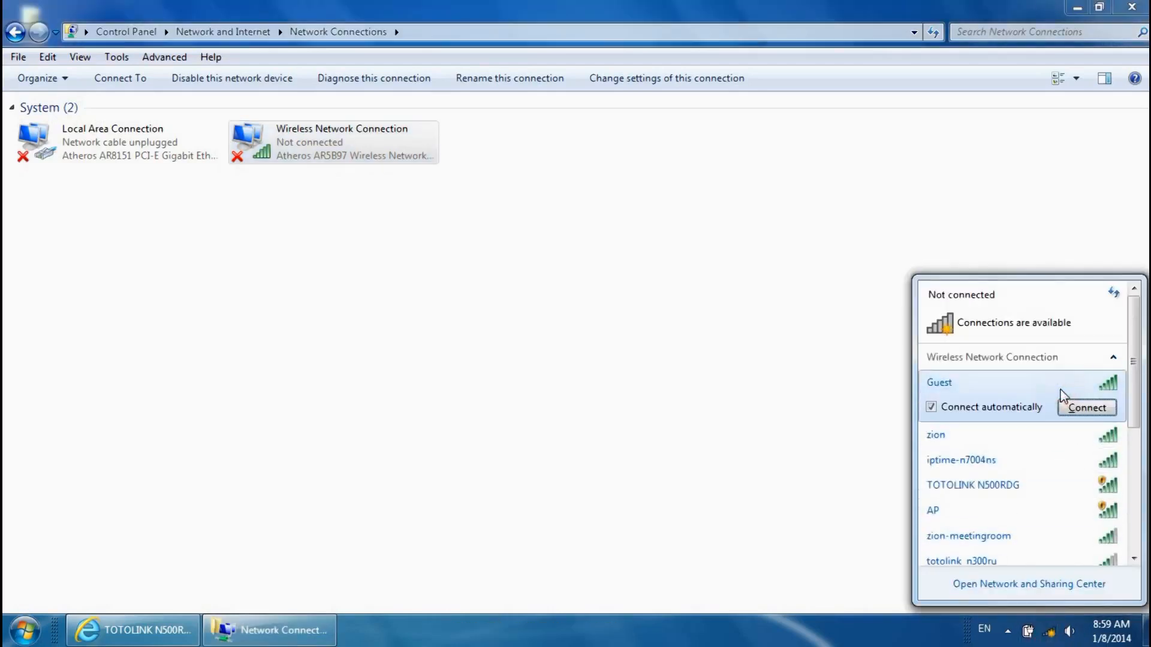
{"action": "left_click", "coordinate": [1081, 408]}
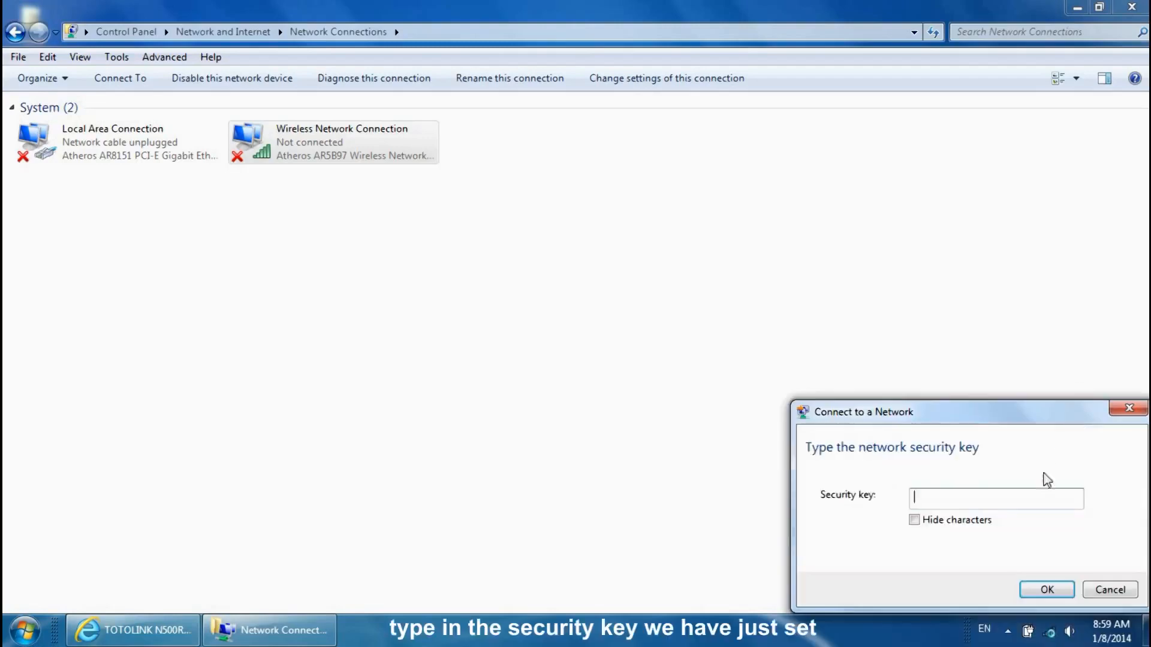
{"action": "left_click", "coordinate": [1025, 503]}
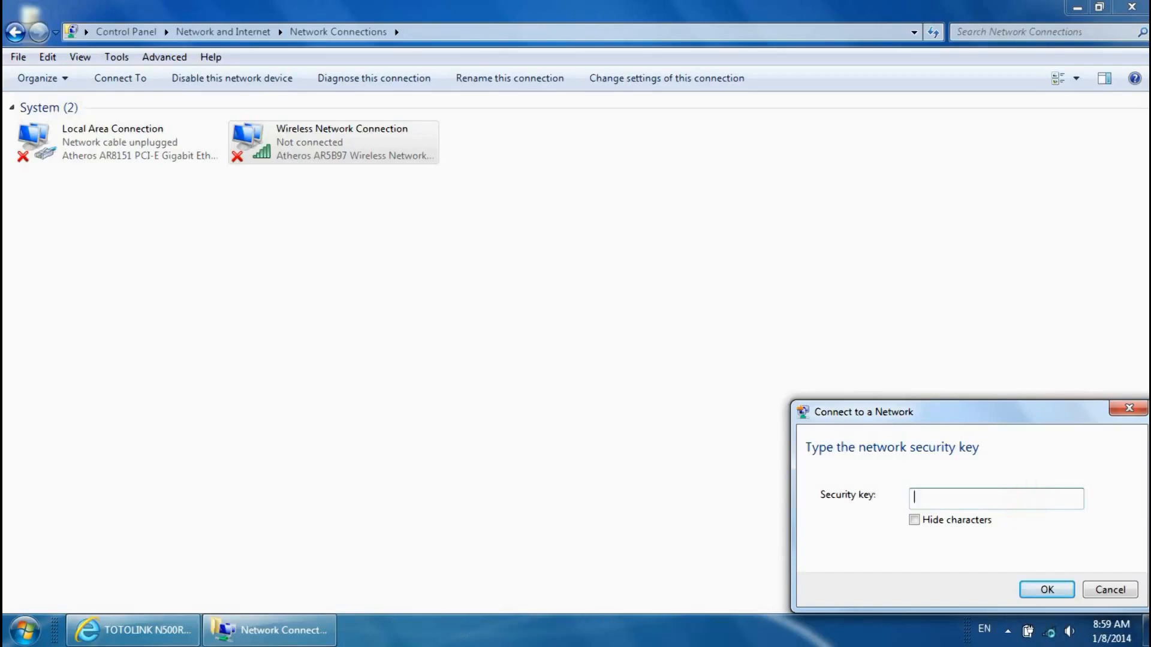
{"action": "type", "text": "for guest"}
{"action": "left_click", "coordinate": [1056, 591]}
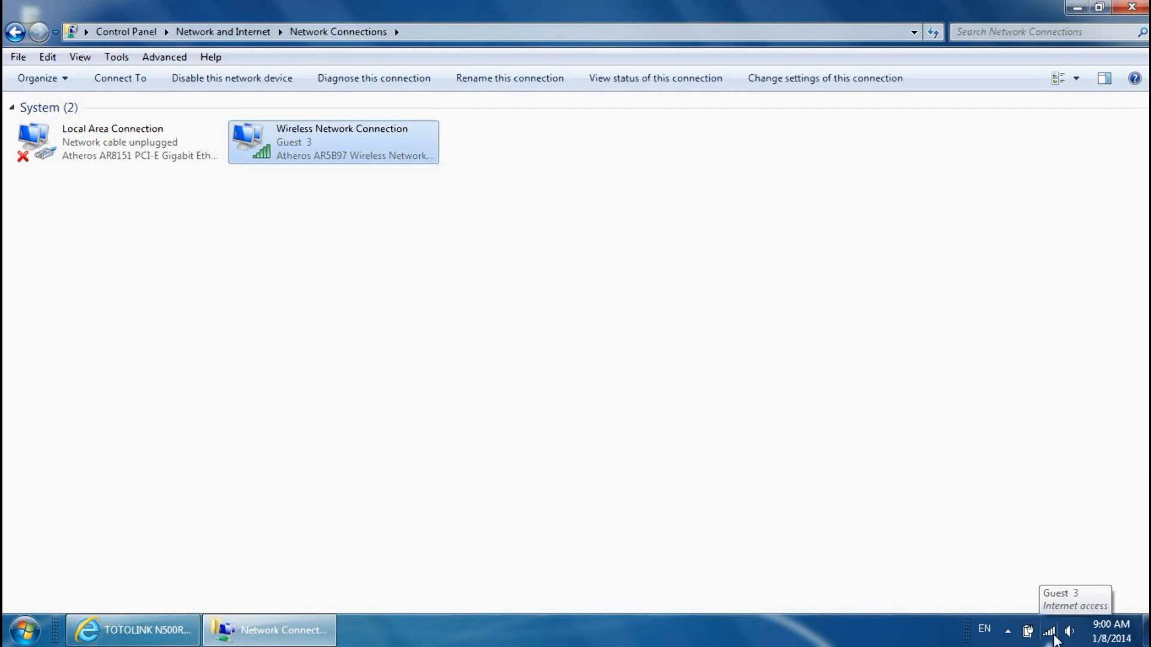
{"action": "left_click", "coordinate": [1077, 8]}
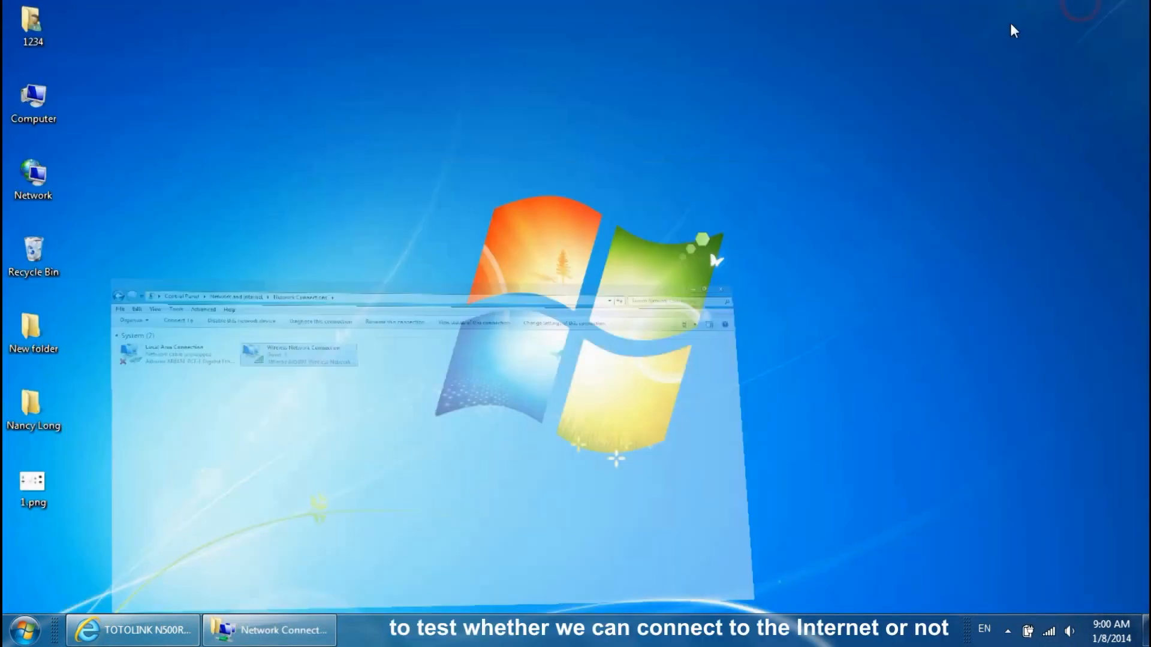
{"action": "left_click", "coordinate": [171, 631]}
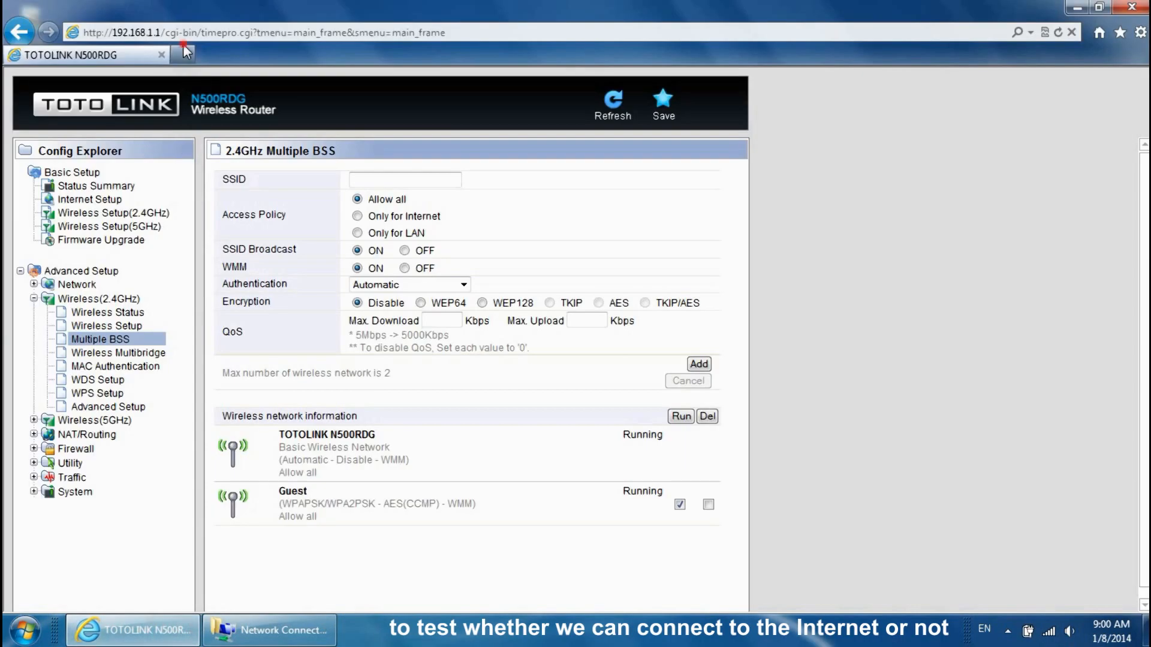
{"action": "left_click", "coordinate": [183, 52]}
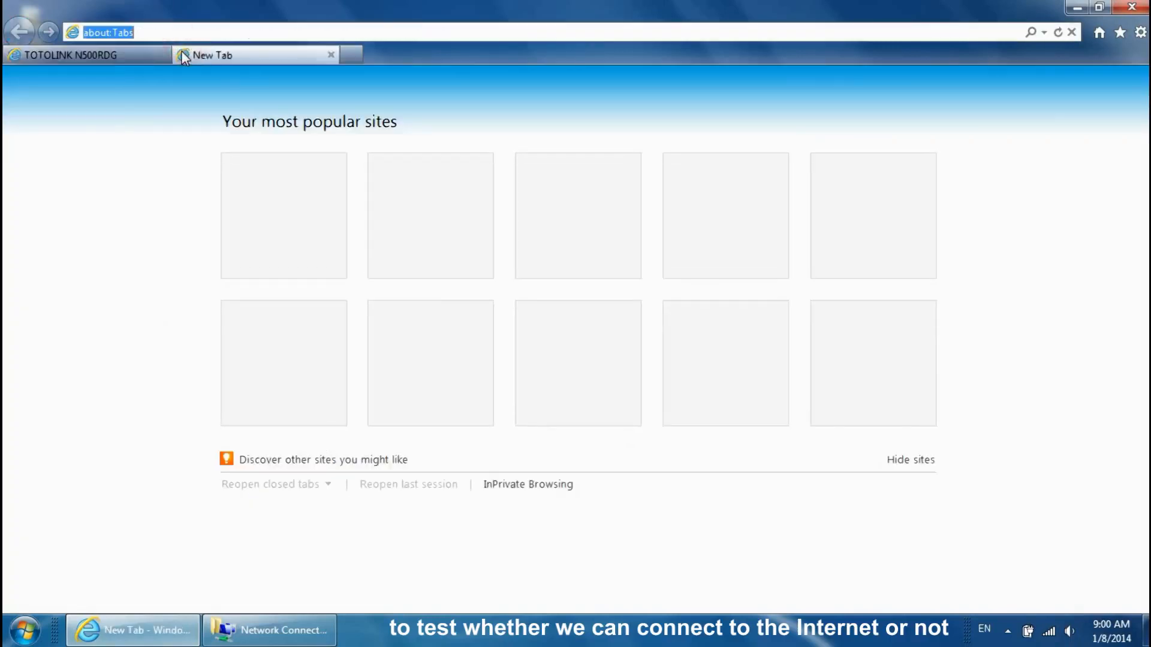
{"action": "type", "text": "www.to"}
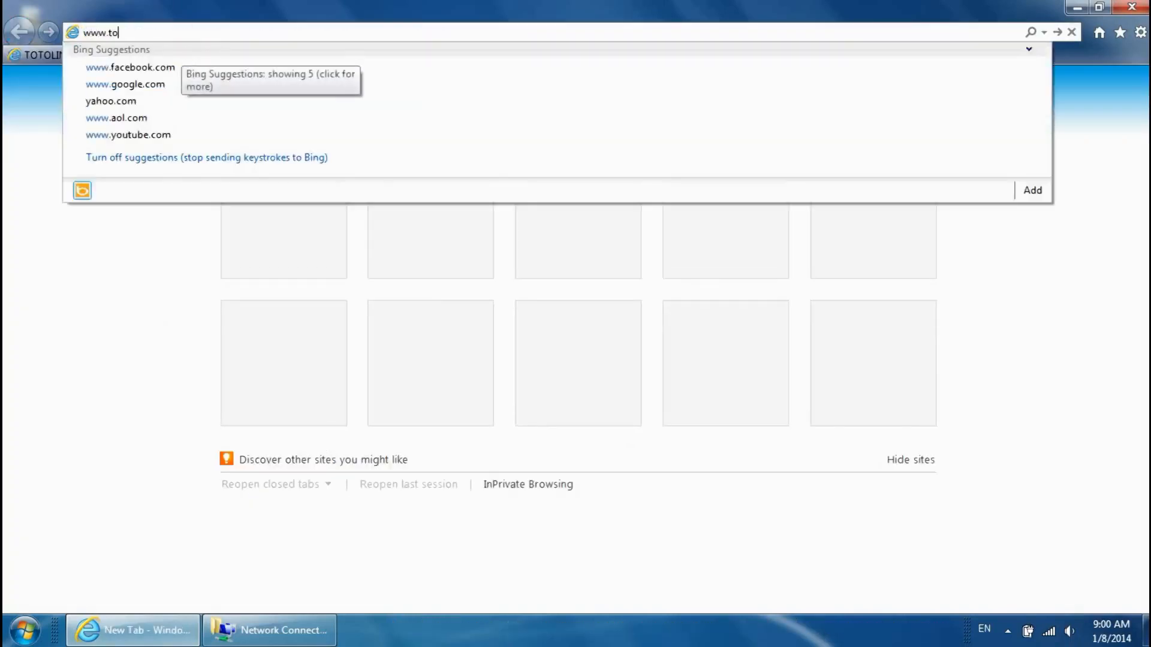
{"action": "type", "text": "tolink.net"}
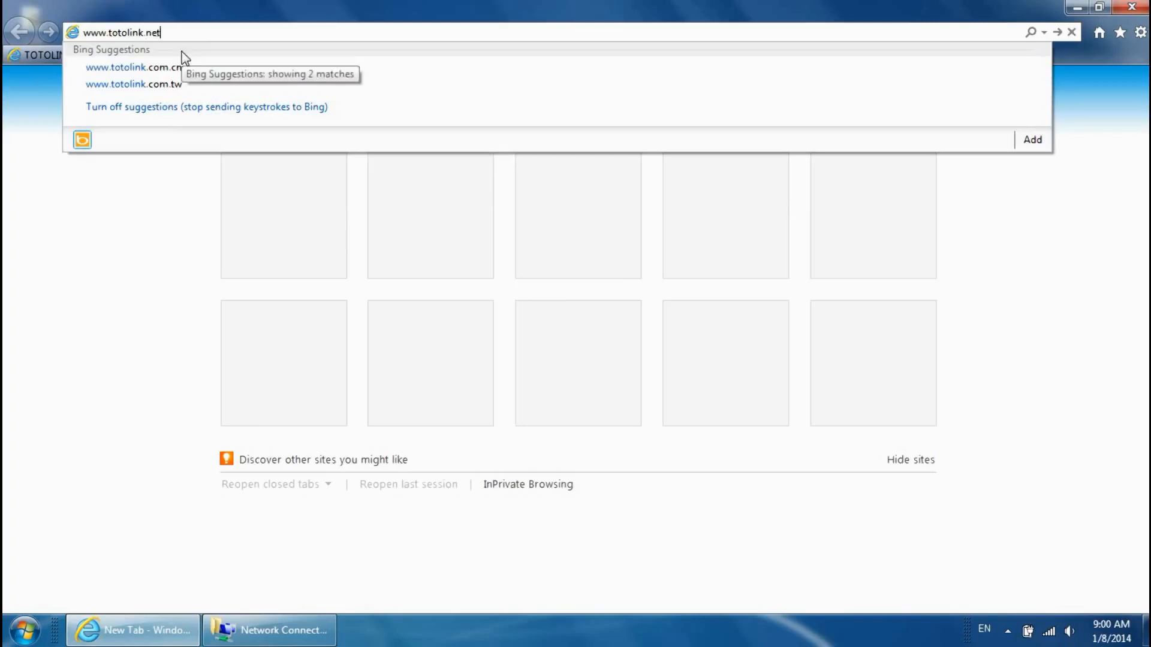
{"action": "key", "text": "Return"}
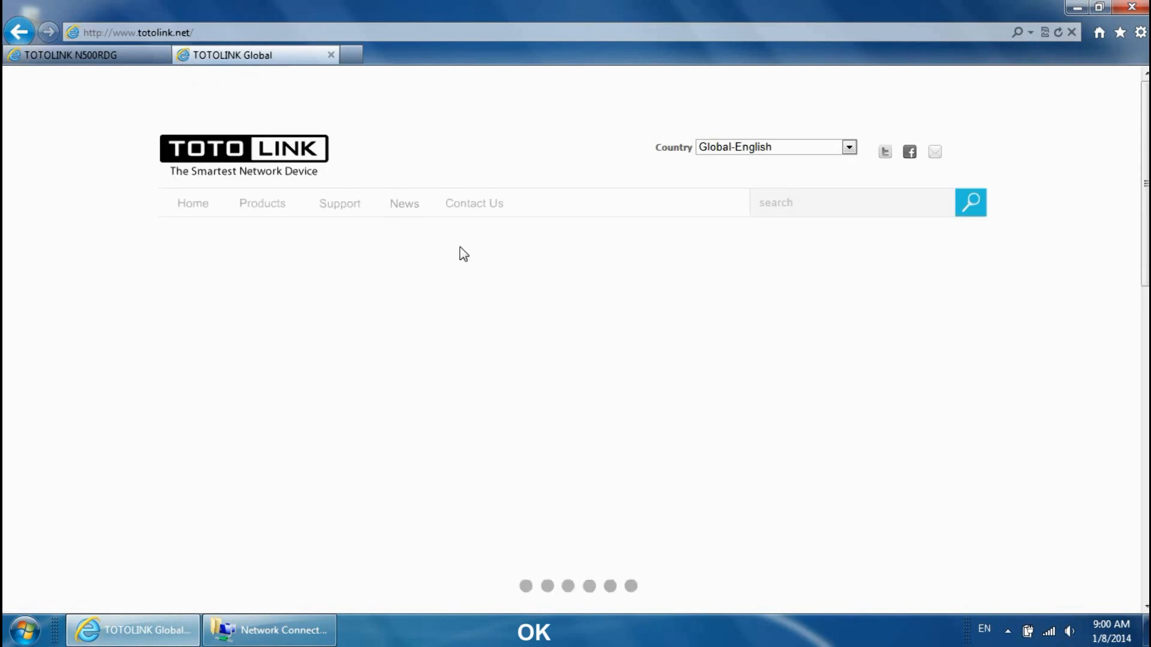
{"action": "scroll", "coordinate": [502, 240], "scroll_direction": "down", "scroll_amount": 10}
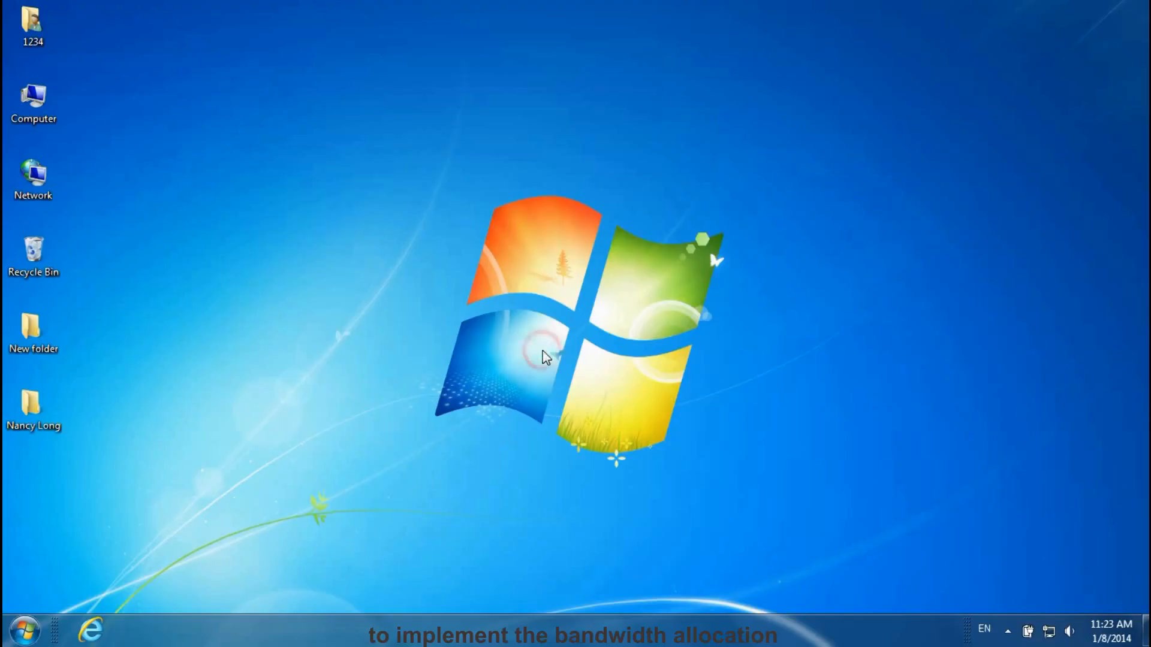
- Open 192.168.1.1 in Internet Explorer and log into the Setup Tool with the administrator credentials
{"action": "left_click", "coordinate": [90, 629]}
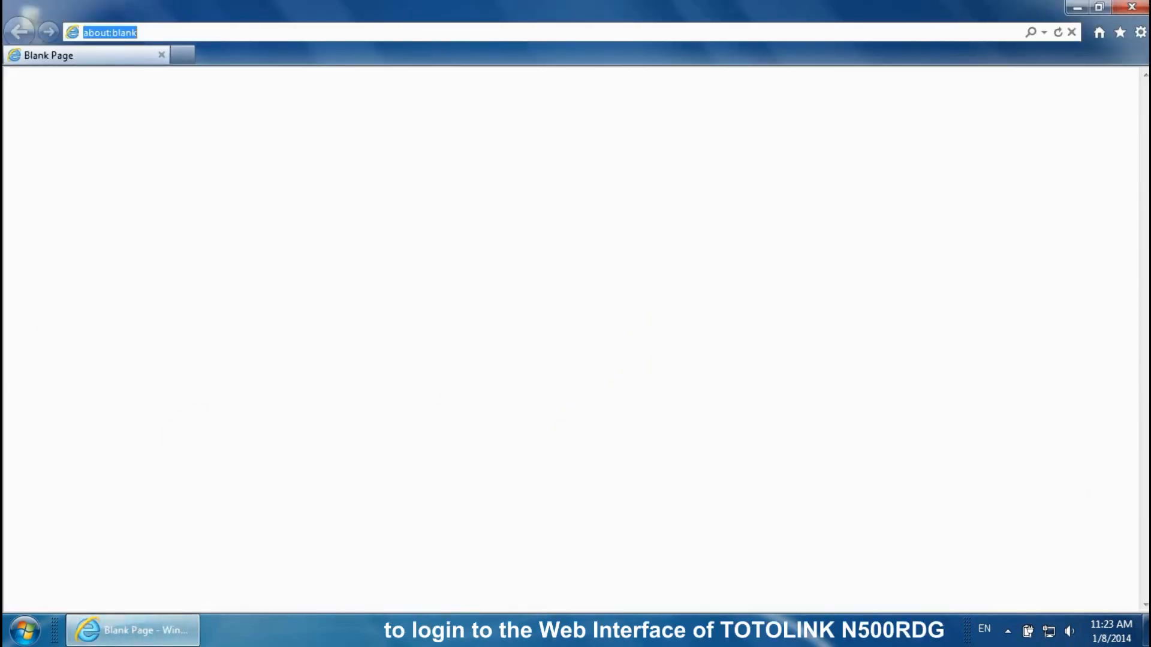
{"action": "type", "text": "192"}
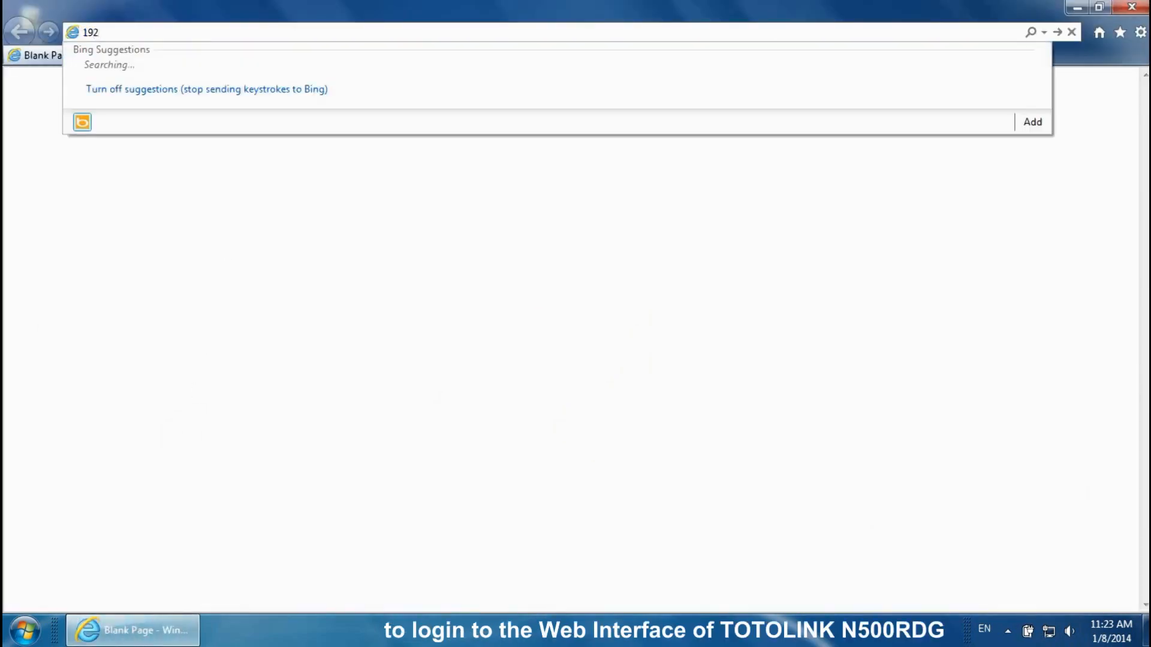
{"action": "type", "text": ".168.1.1"}
{"action": "key", "text": "Return"}
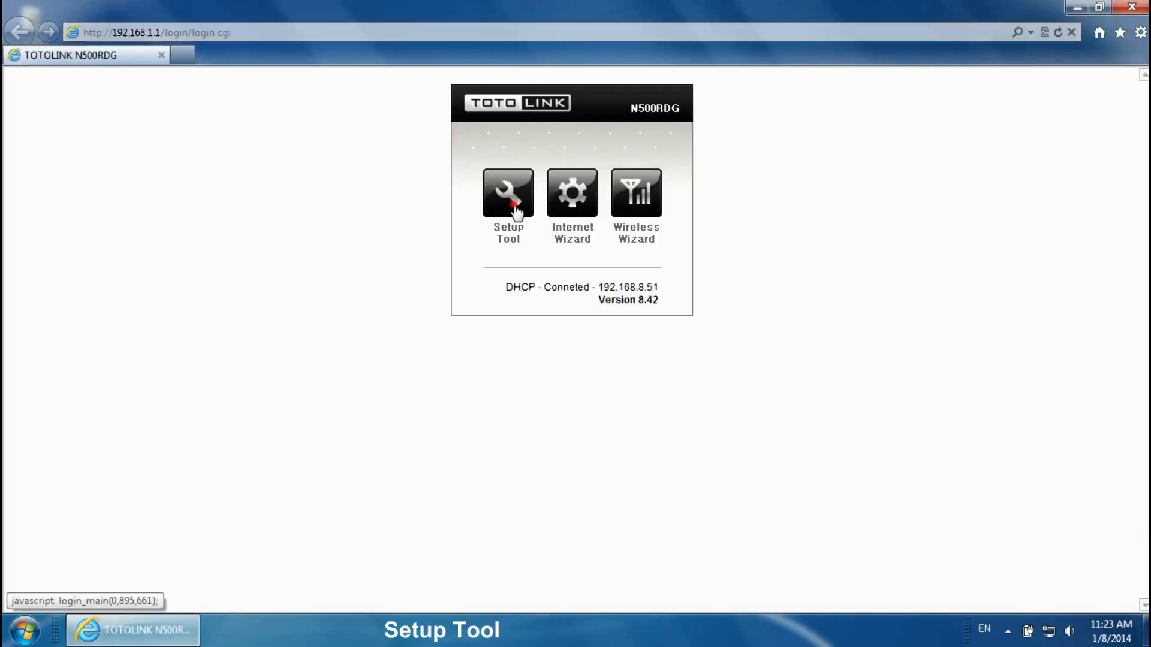
{"action": "left_click", "coordinate": [480, 198]}
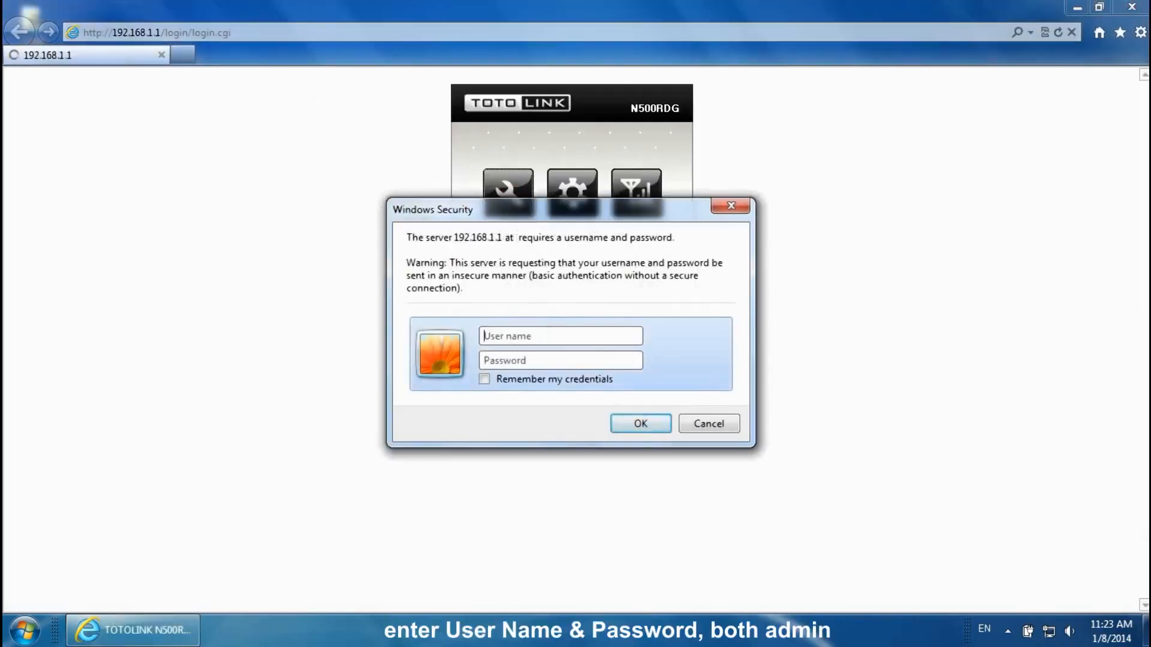
{"action": "type", "text": "admin"}
{"action": "key", "text": "Tab"}
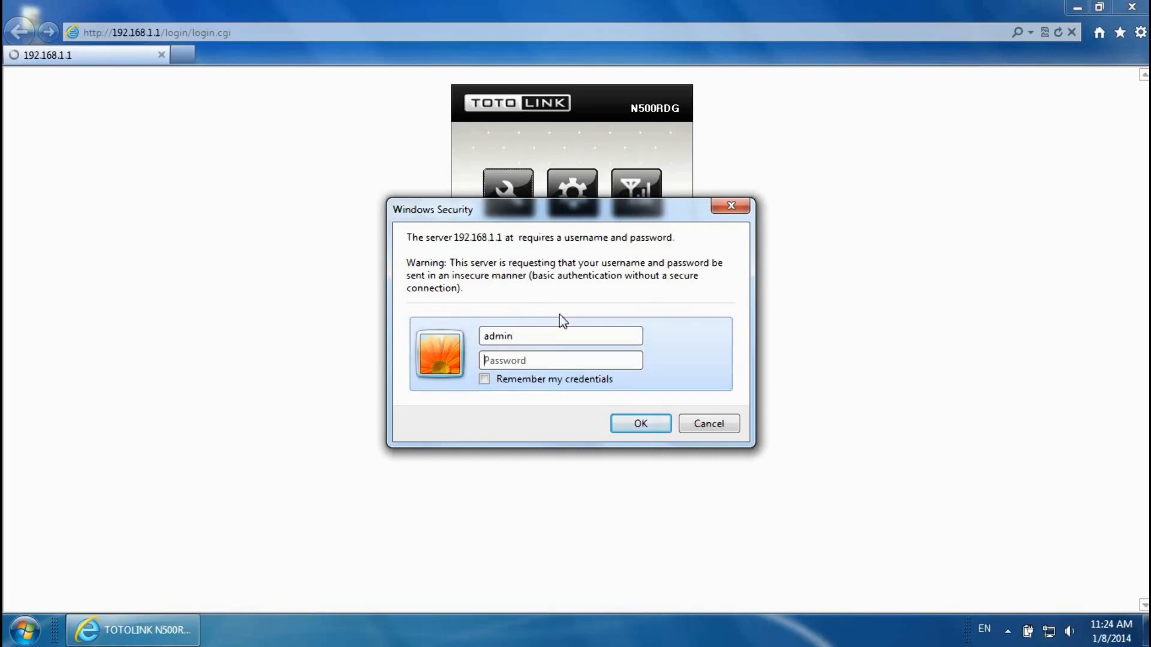
{"action": "type", "text": "admin"}
{"action": "left_click", "coordinate": [640, 423]}
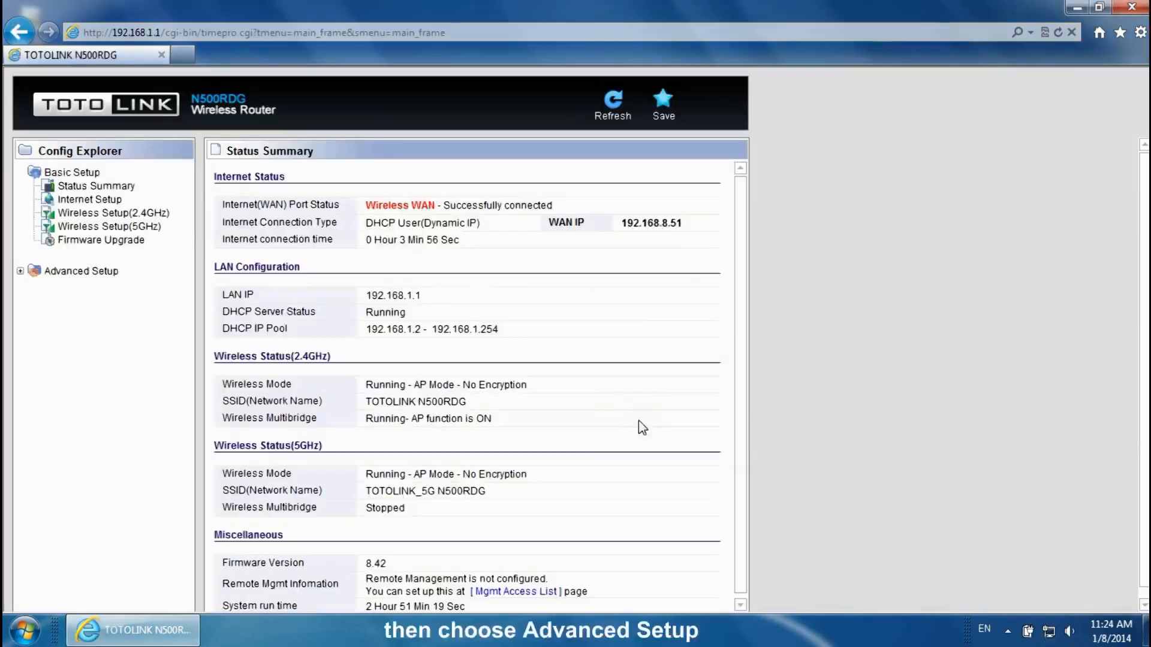
- Open the Multiple BSS page under Advanced Setup > Wireless(2.4GHz)
{"action": "left_click", "coordinate": [21, 271]}
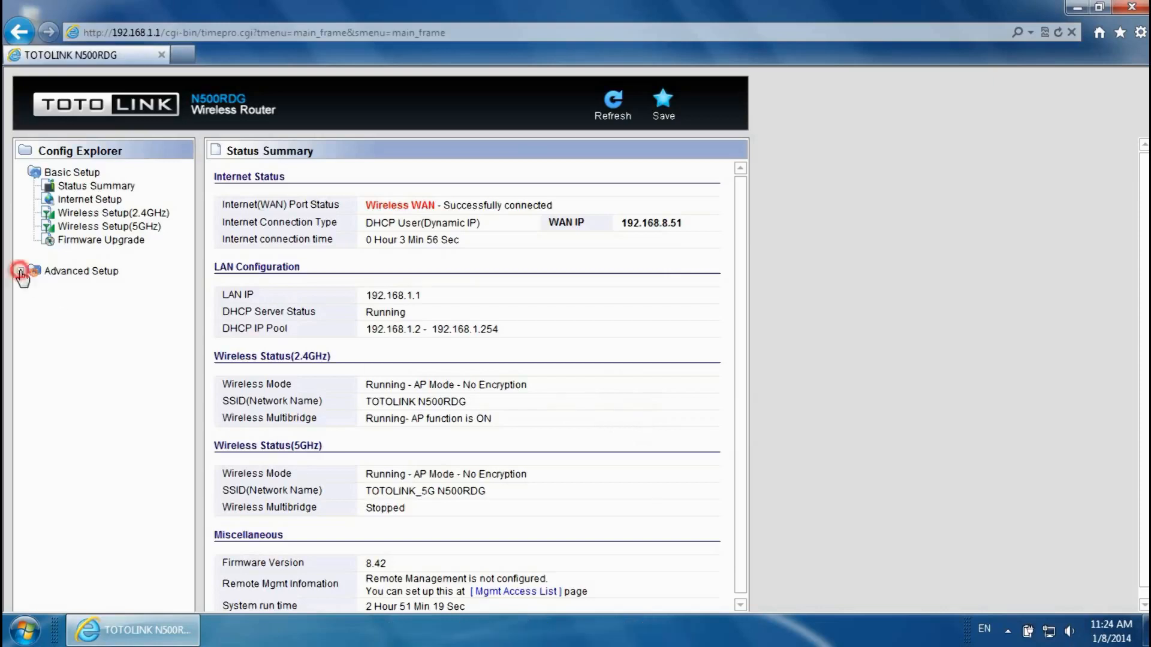
{"action": "left_click", "coordinate": [32, 298]}
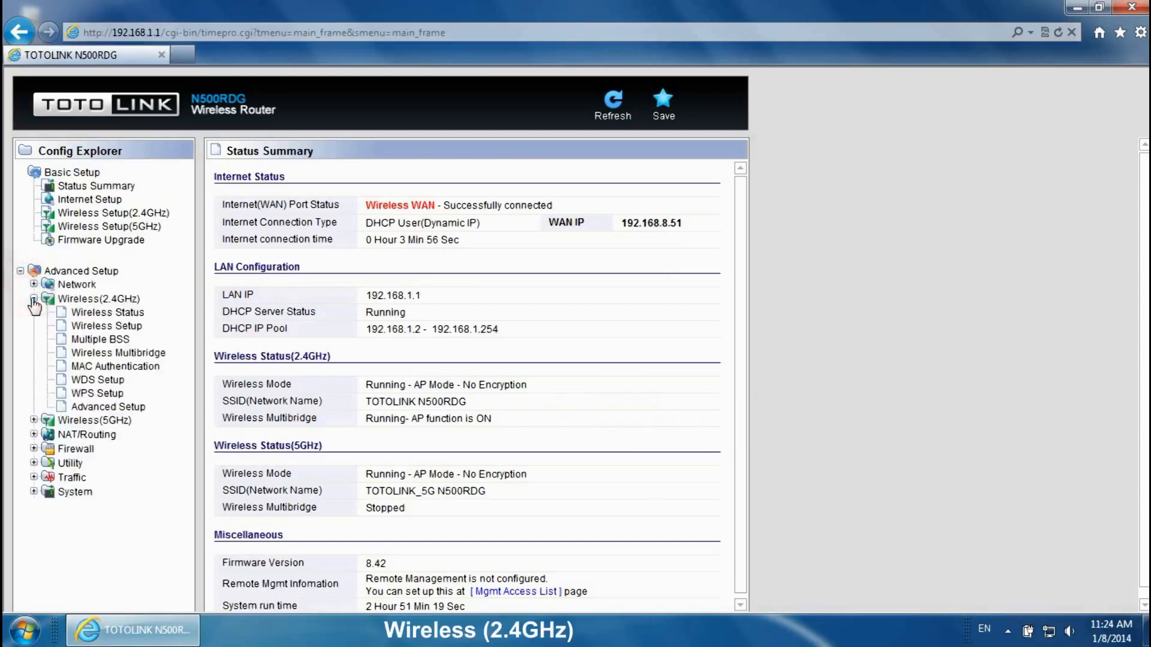
{"action": "left_click", "coordinate": [93, 341]}
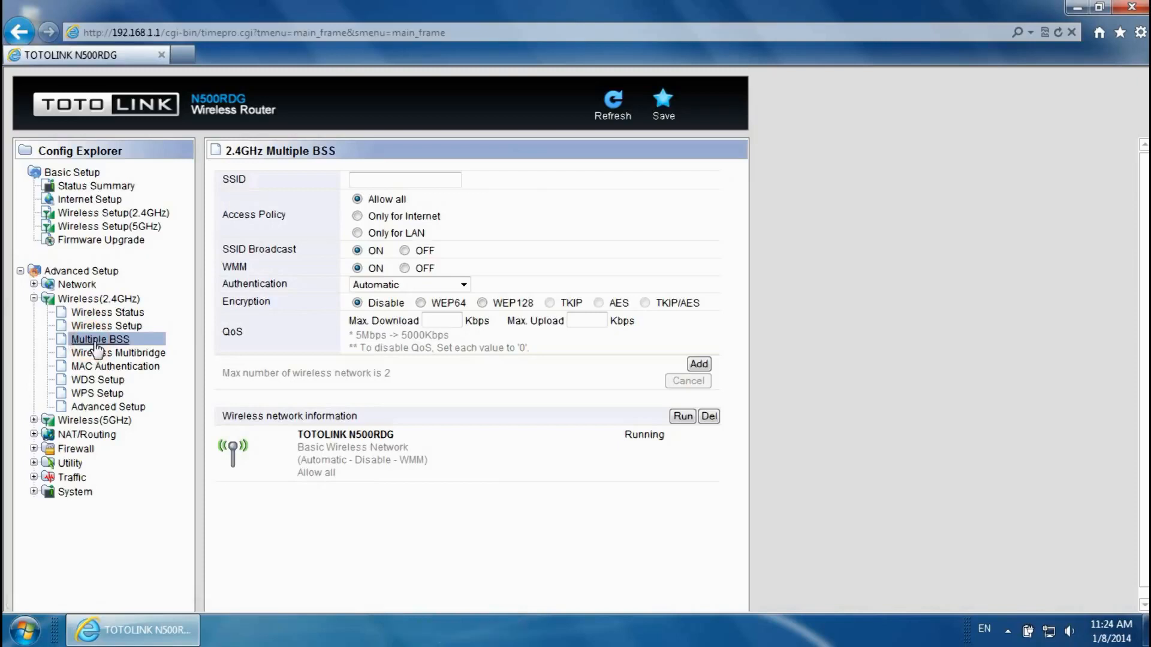
- Add SSID 'Study' with WPA-PSK/WPA2-PSK, its encryption key, and 500 Kbps download/upload limits
{"action": "left_click", "coordinate": [402, 174]}
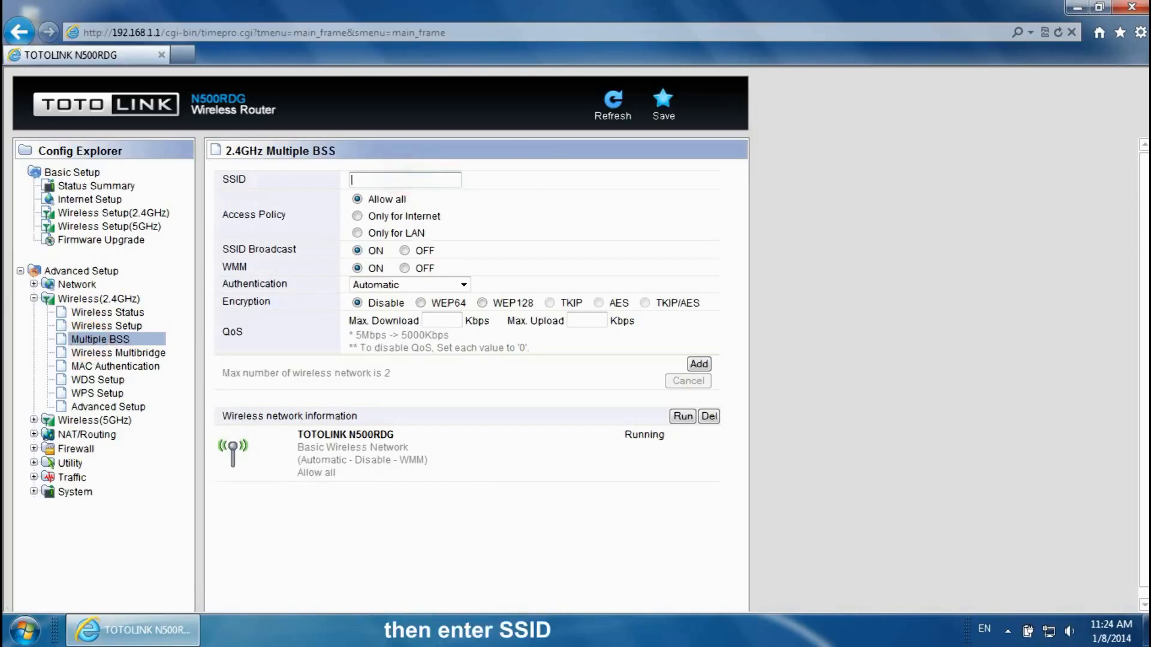
{"action": "type", "text": "Study"}
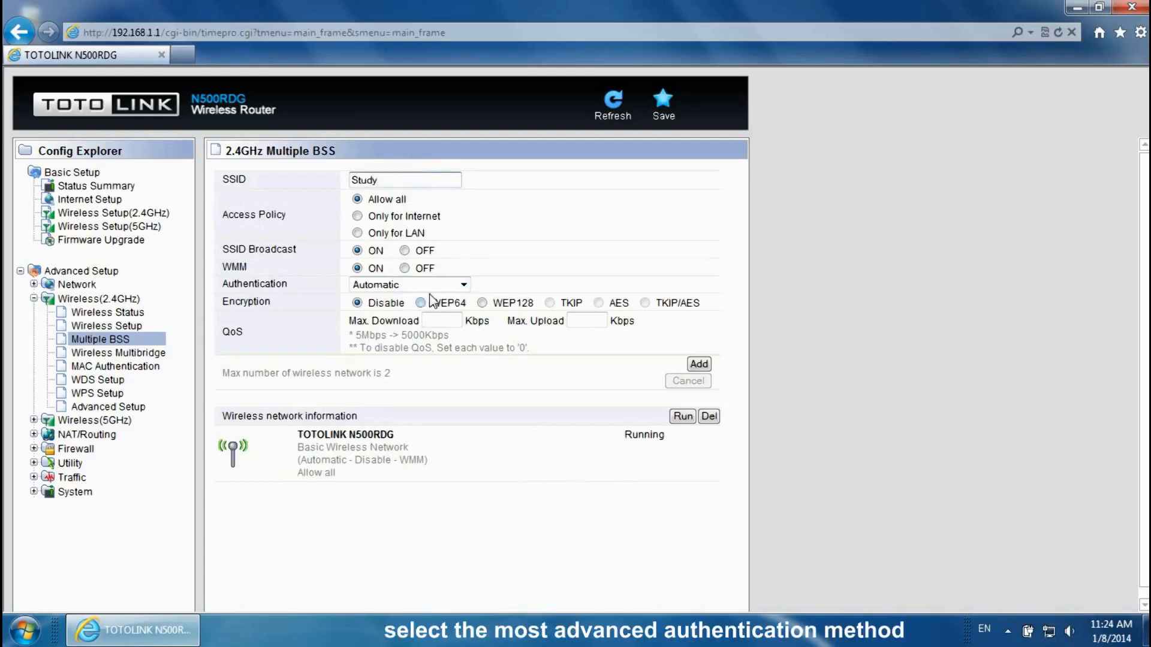
{"action": "left_click", "coordinate": [465, 286]}
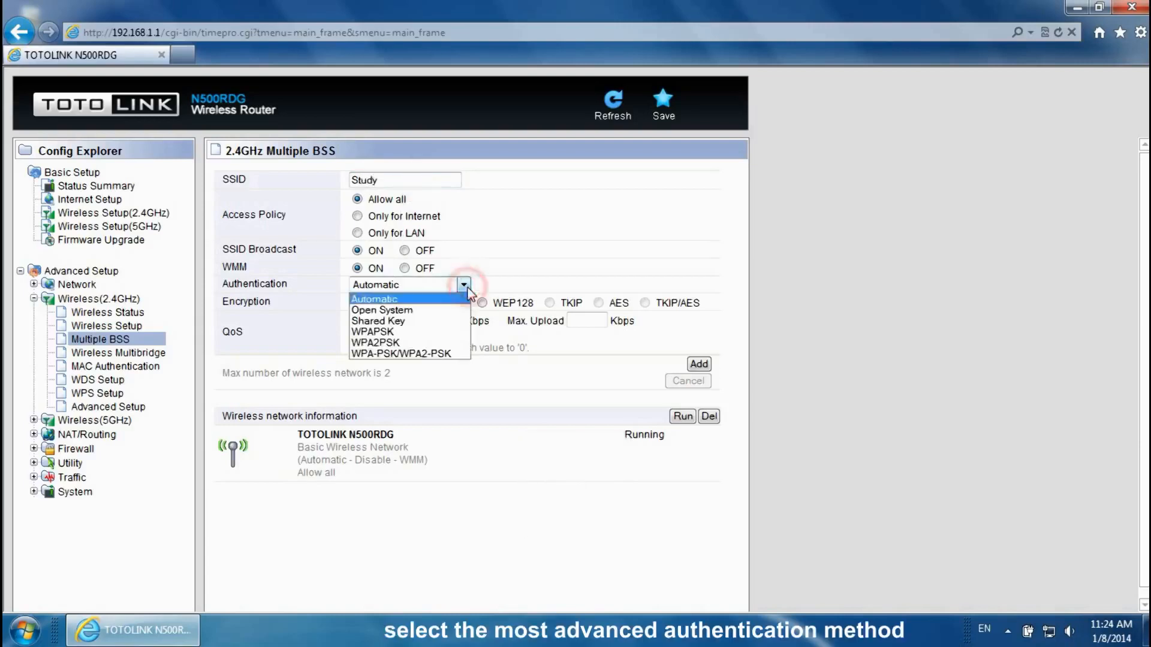
{"action": "left_click", "coordinate": [457, 354]}
{"action": "left_click", "coordinate": [395, 322]}
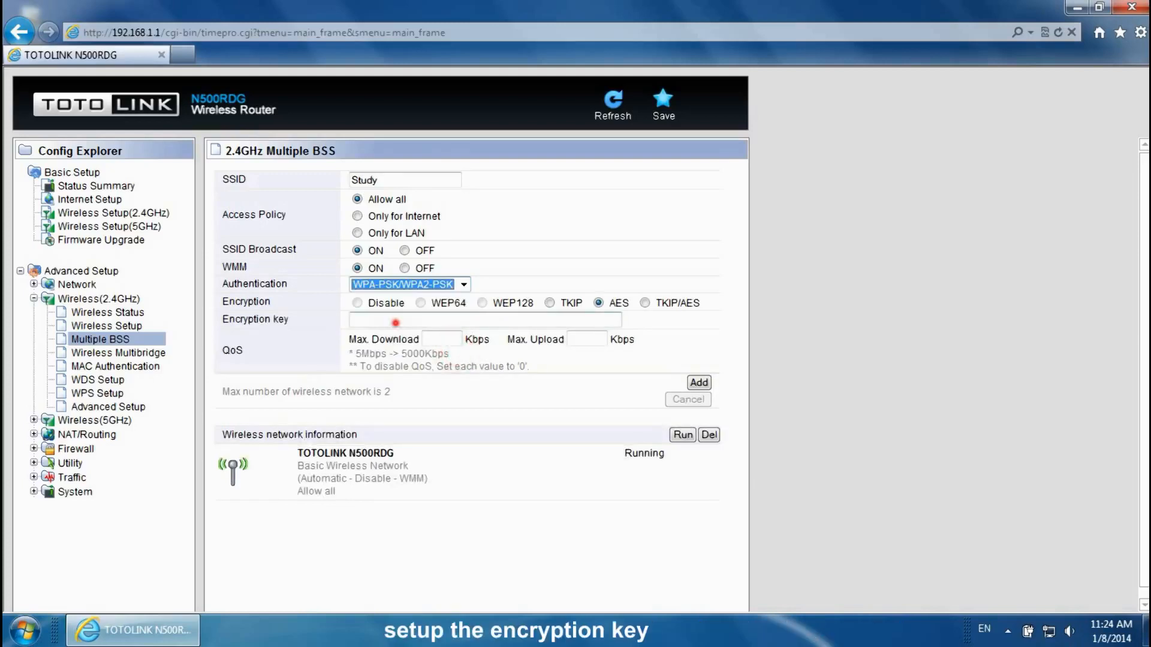
{"action": "type", "text": "for study"}
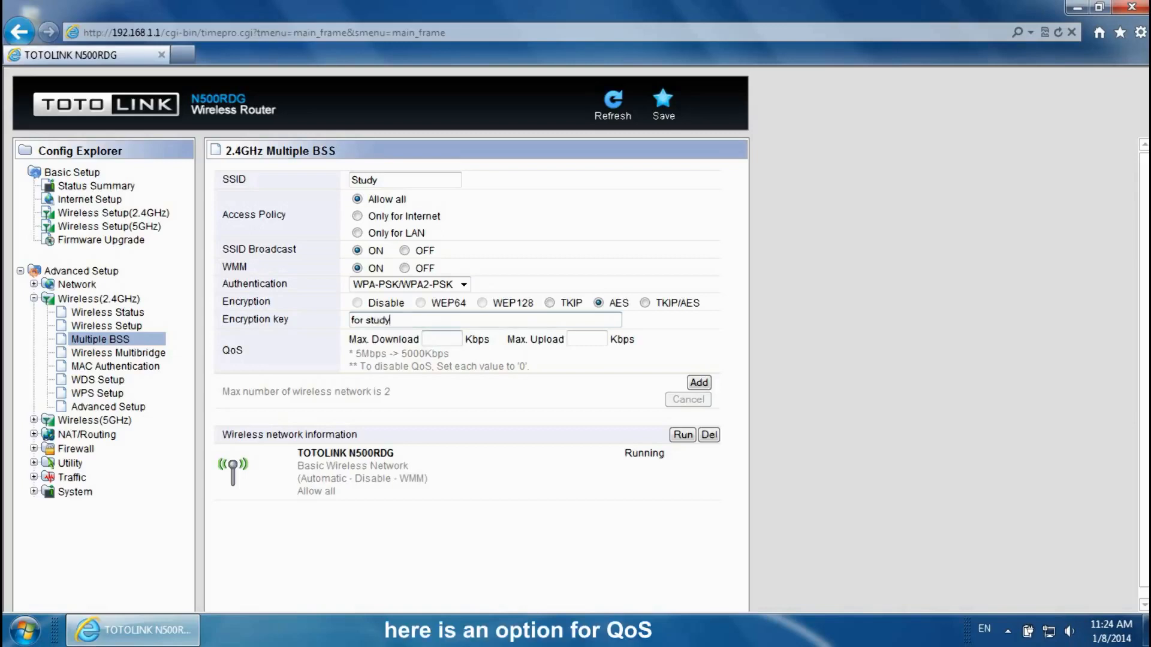
{"action": "left_click", "coordinate": [442, 338]}
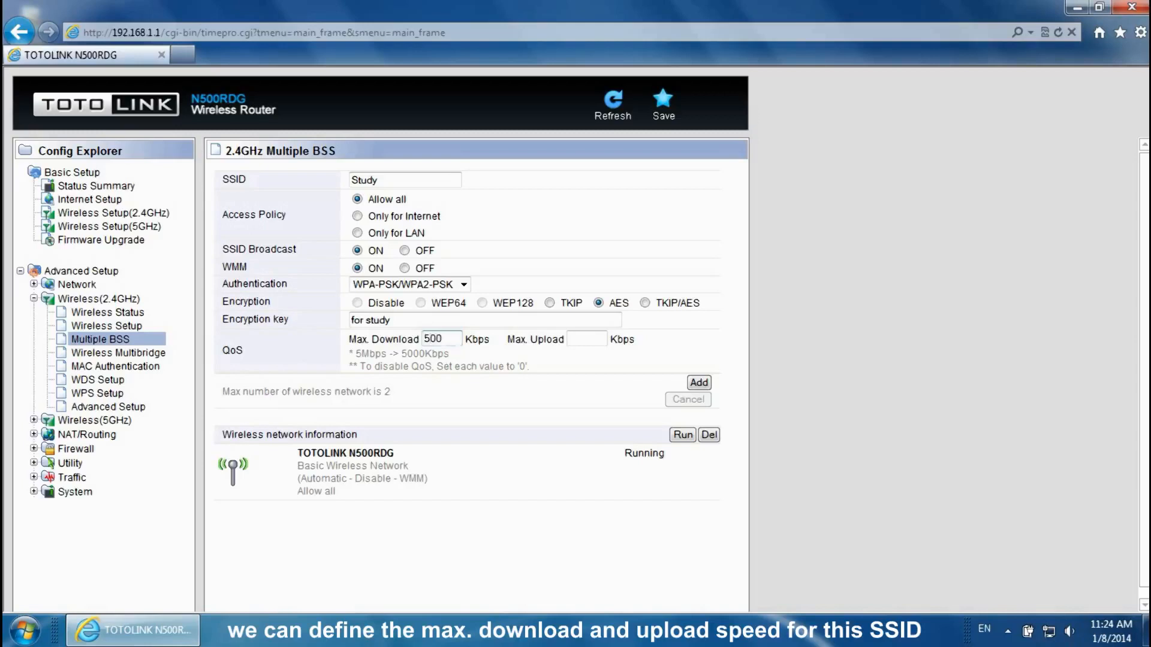
{"action": "left_click", "coordinate": [579, 339]}
{"action": "type", "text": "500"}
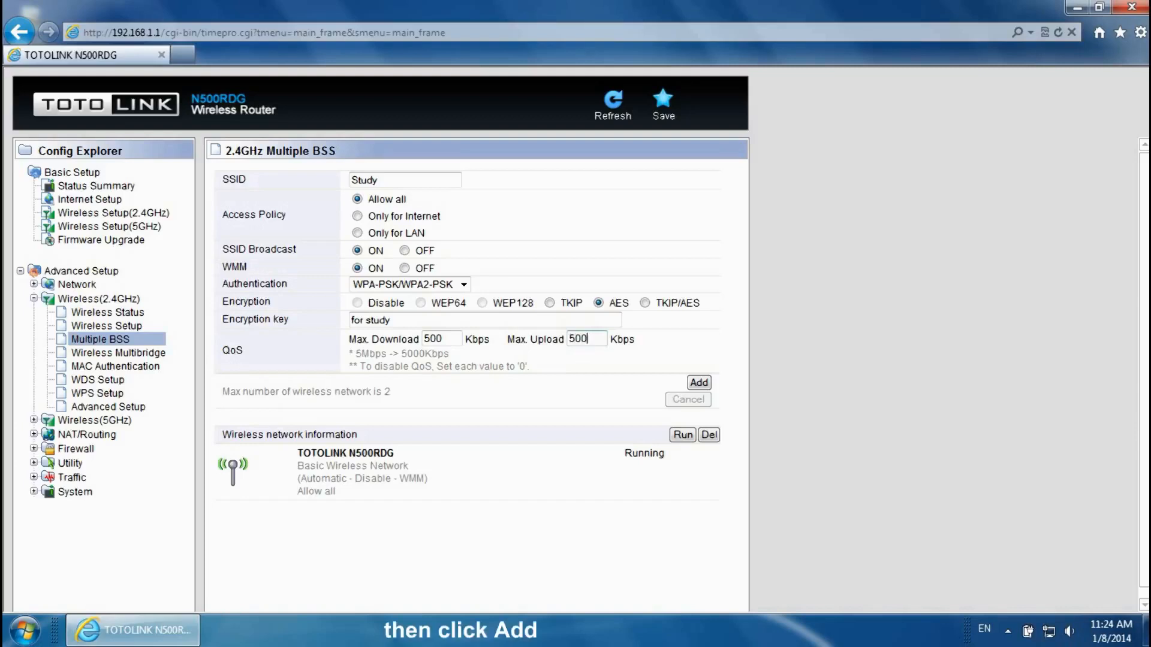
{"action": "left_click", "coordinate": [699, 383]}
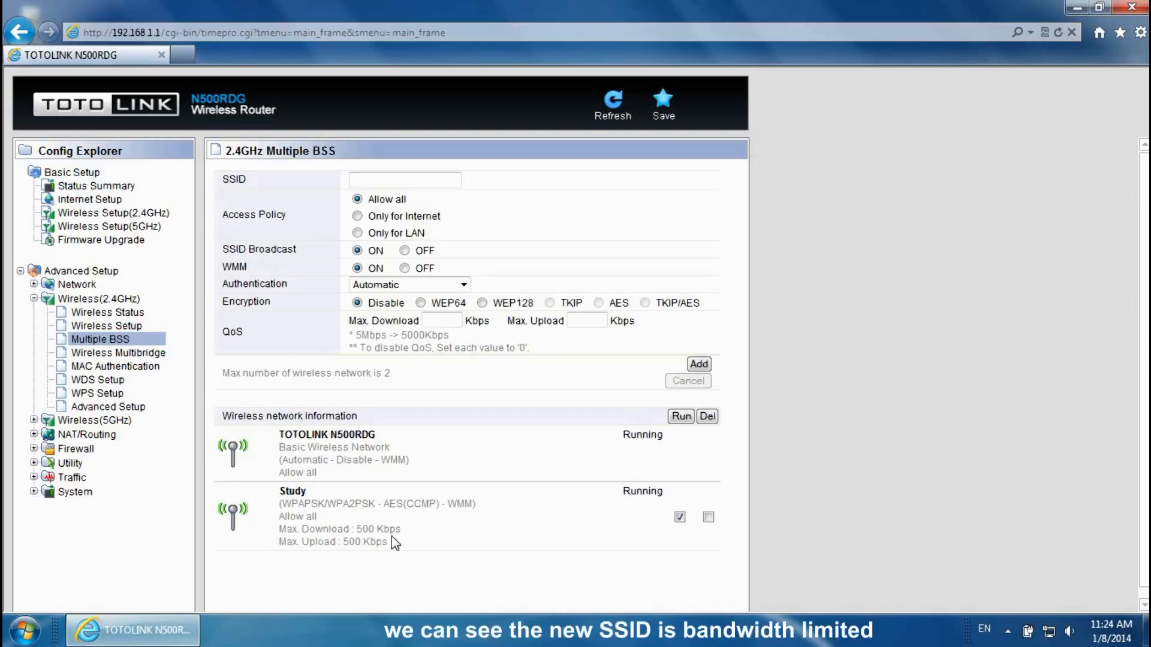
{"action": "left_click", "coordinate": [34, 478]}
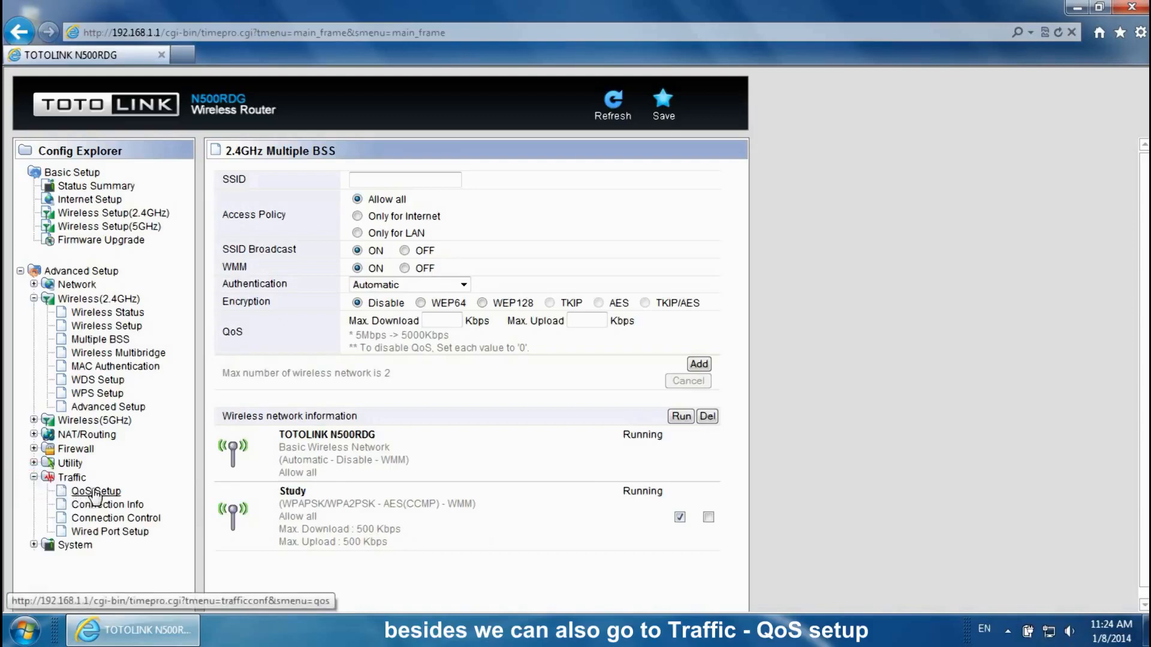
{"action": "left_click", "coordinate": [95, 491]}
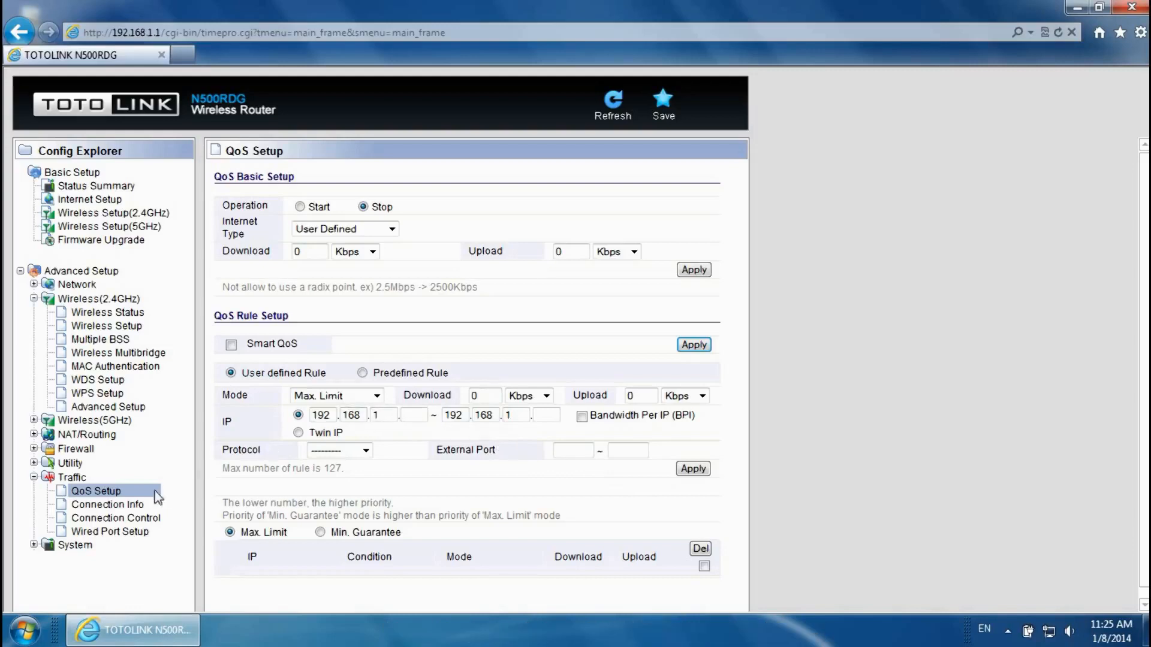
{"action": "left_click", "coordinate": [34, 477]}
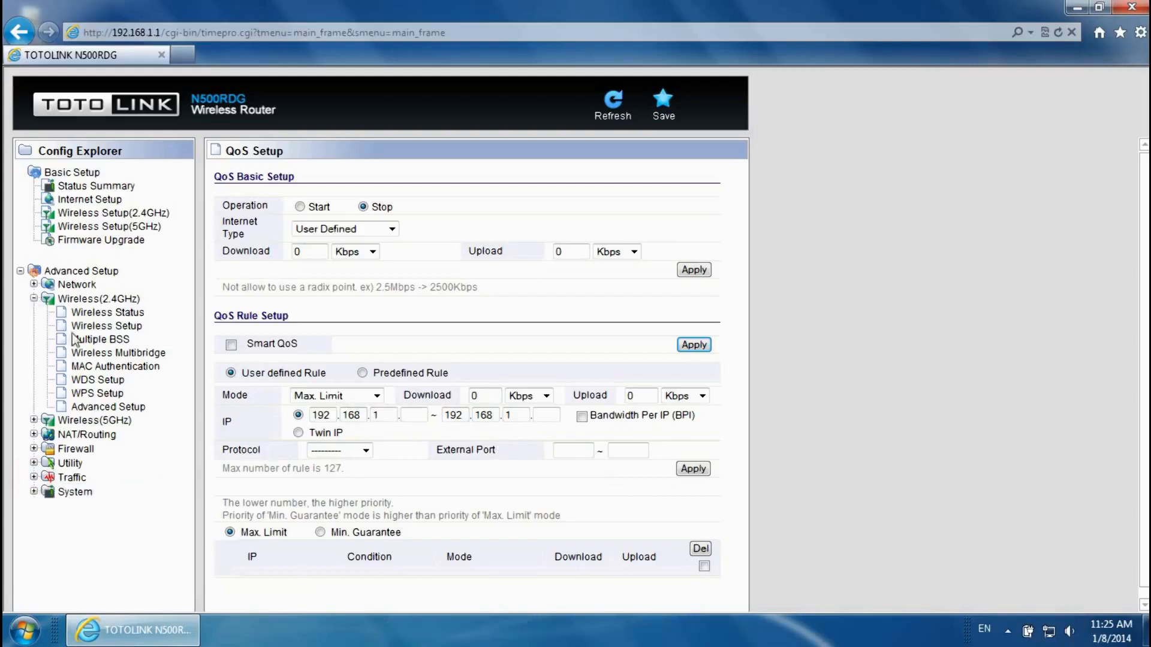
{"action": "left_click", "coordinate": [114, 346]}
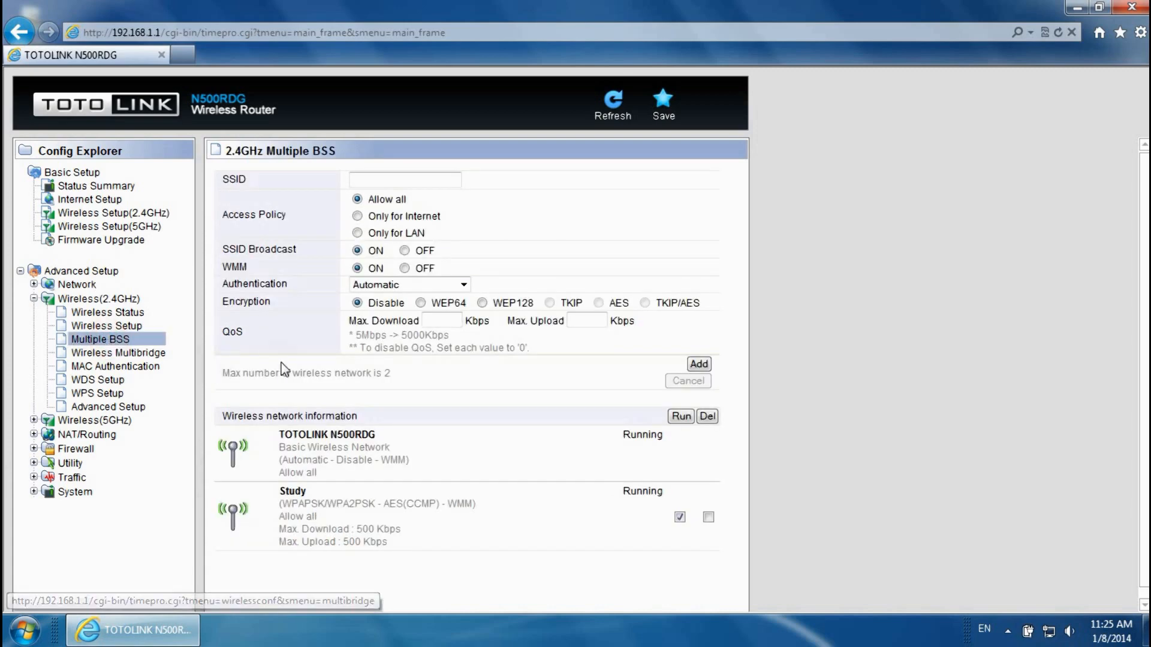
- Connect the computer to the Study network with its security key and check the tray status
{"action": "left_click", "coordinate": [1070, 8]}
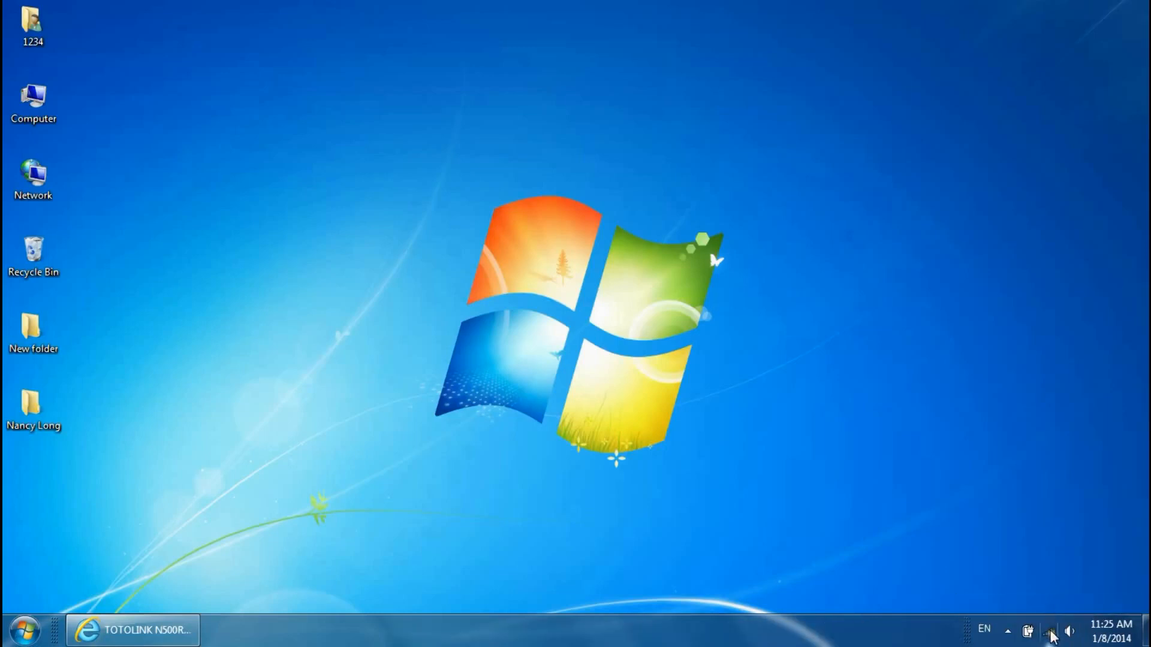
{"action": "left_click", "coordinate": [1051, 633]}
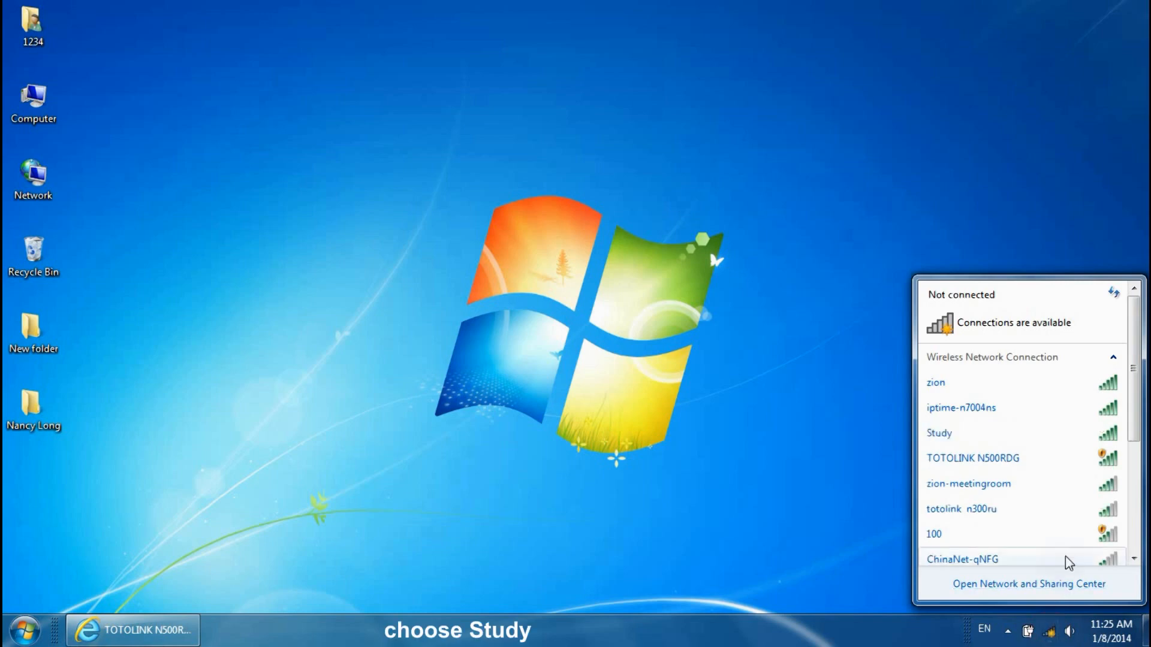
{"action": "left_click", "coordinate": [1071, 437]}
{"action": "left_click", "coordinate": [1090, 460]}
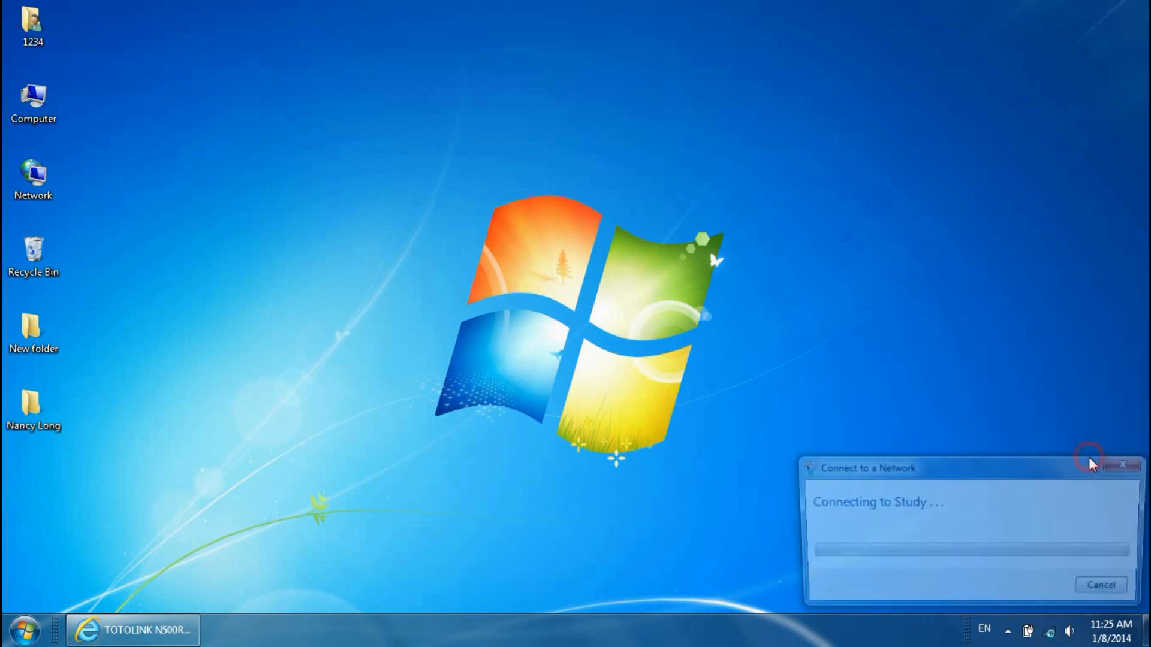
{"action": "type", "text": "for "}
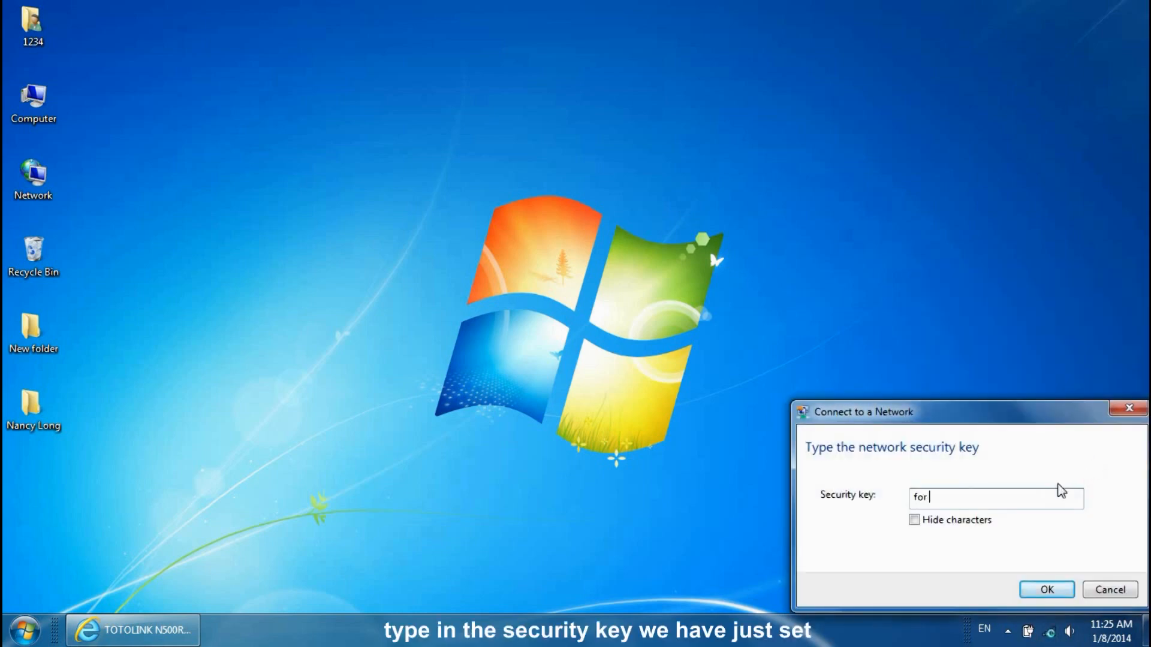
{"action": "type", "text": "study"}
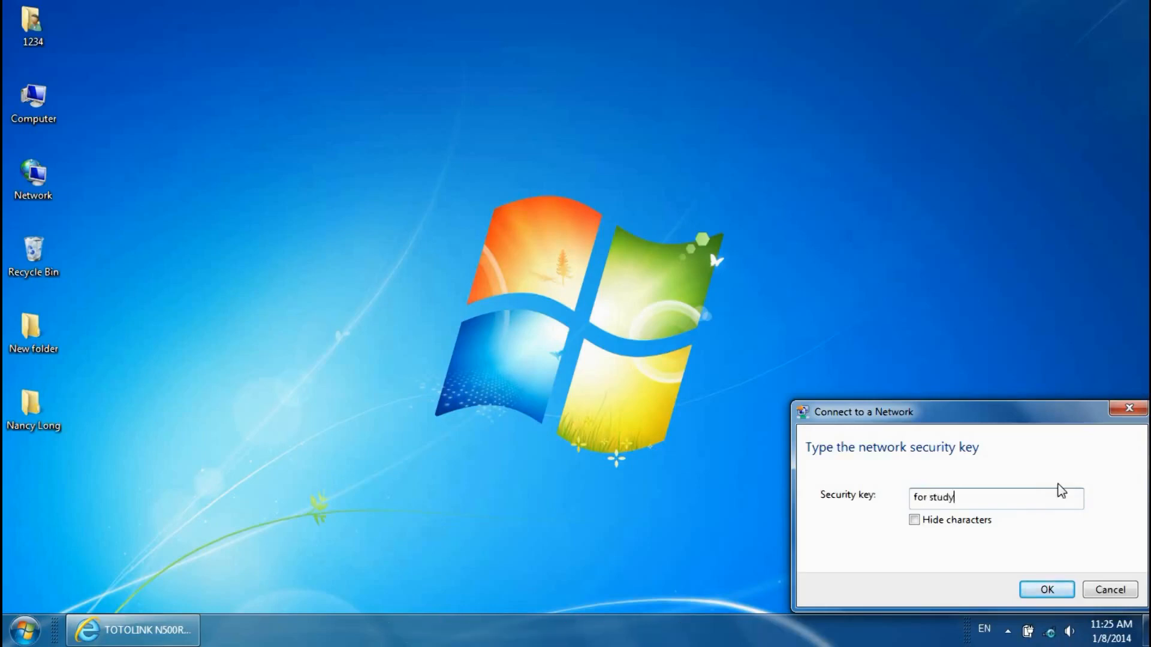
{"action": "left_click", "coordinate": [1068, 593]}
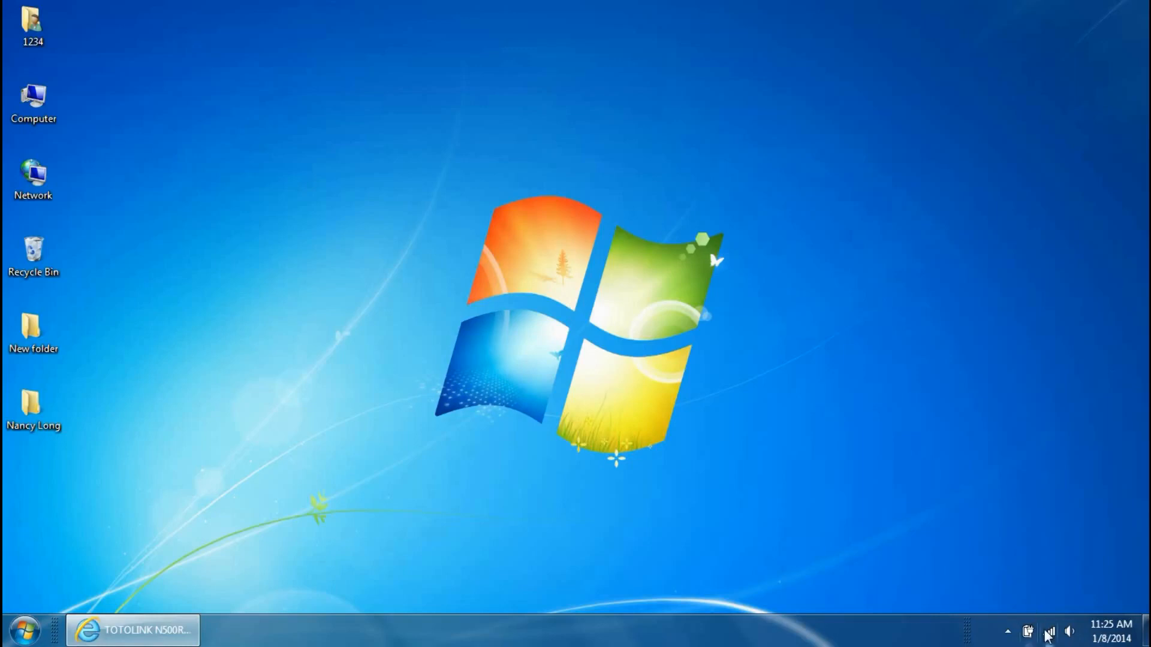
{"action": "mouse_move", "coordinate": [1047, 638]}
- Load the TOTOLINK website in a new IE tab, scroll through it, then minimize the browser
{"action": "left_click", "coordinate": [193, 626]}
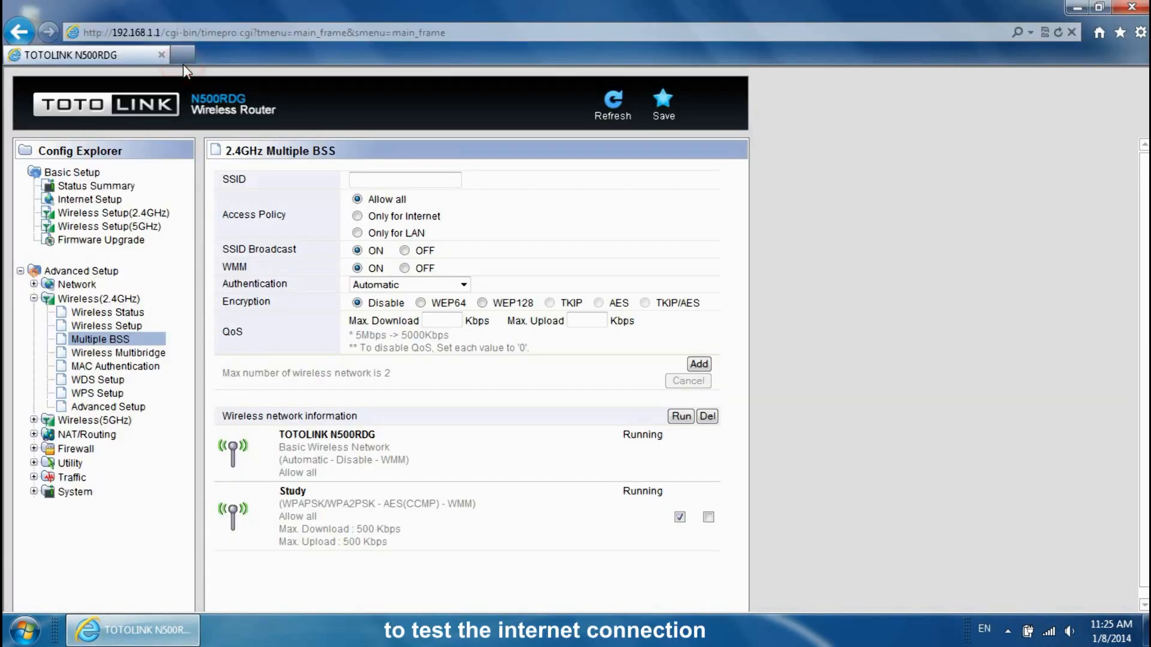
{"action": "left_click", "coordinate": [182, 54]}
{"action": "type", "text": "www"}
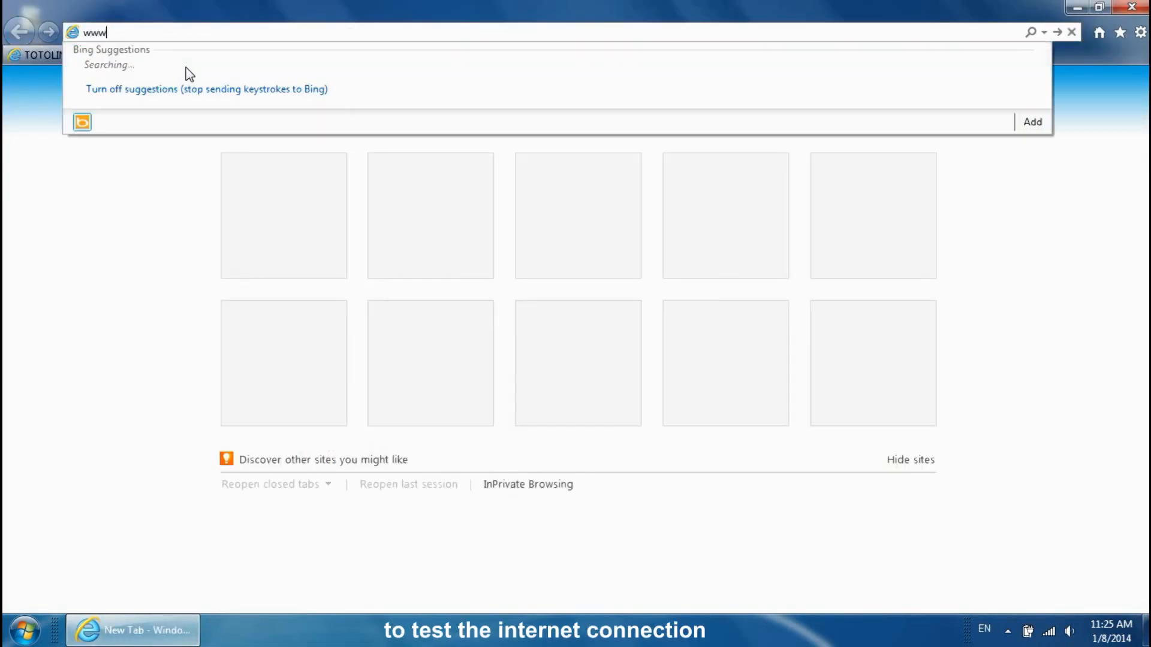
{"action": "type", "text": ".ot"}
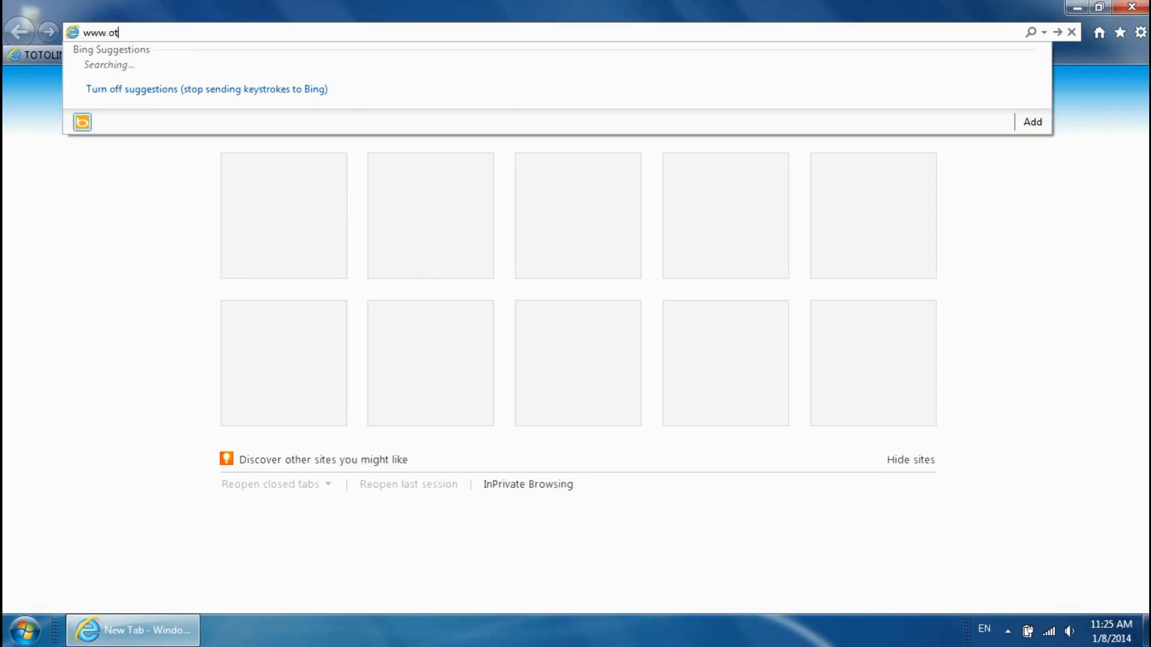
{"action": "type", "text": "tolink.net"}
{"action": "key", "text": "Return"}
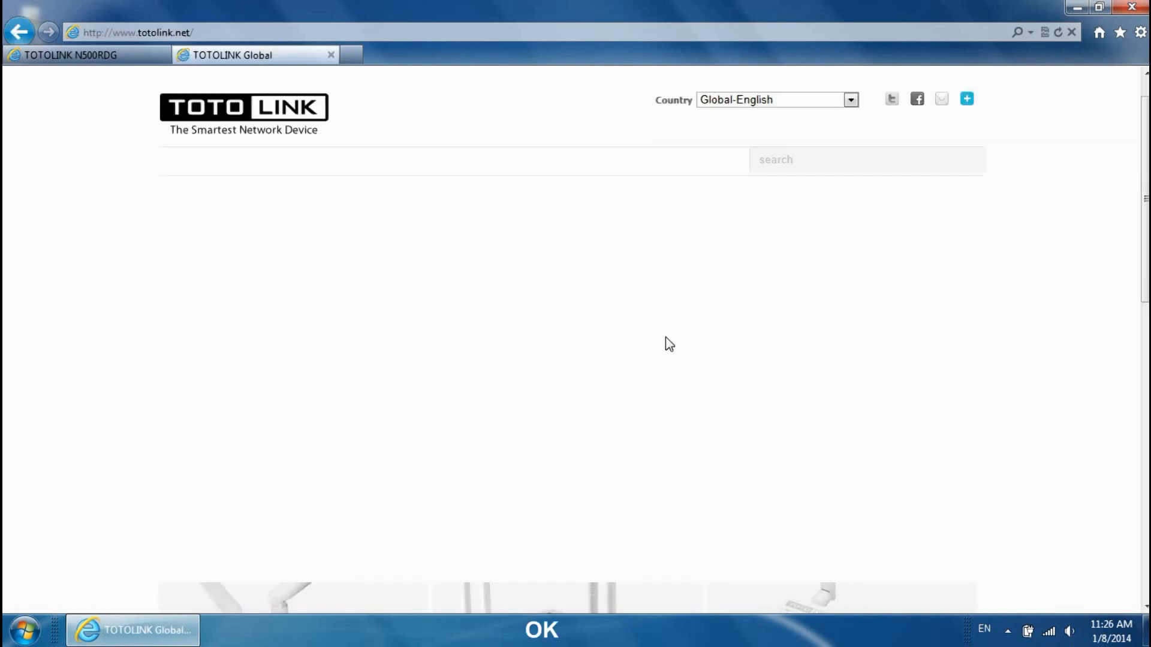
{"action": "scroll", "coordinate": [659, 342], "scroll_direction": "down", "scroll_amount": 6}
{"action": "scroll", "coordinate": [661, 346], "scroll_direction": "down", "scroll_amount": 6}
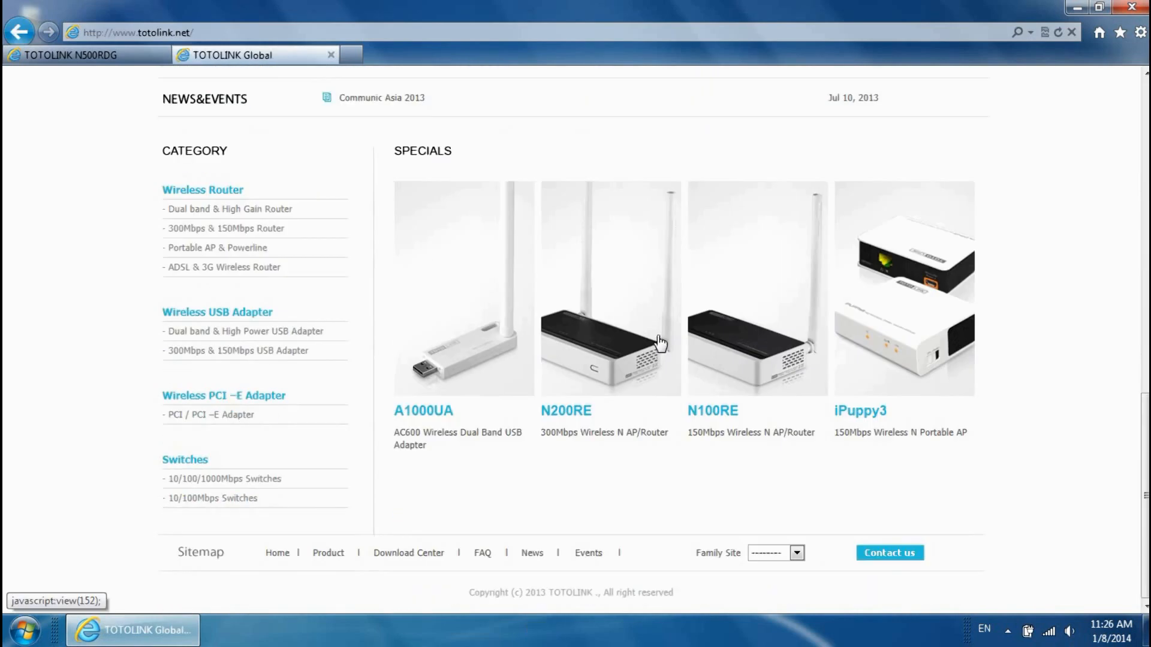
{"action": "scroll", "coordinate": [662, 347], "scroll_direction": "up", "scroll_amount": 10}
{"action": "scroll", "coordinate": [661, 342], "scroll_direction": "up", "scroll_amount": 2}
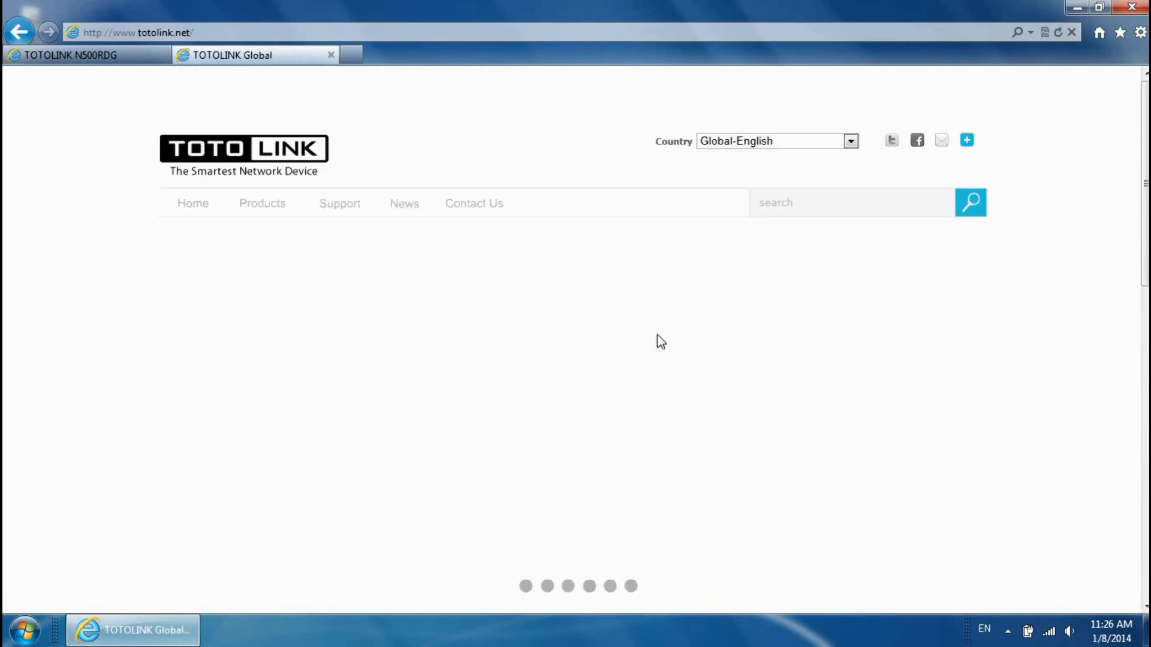
{"action": "scroll", "coordinate": [655, 328], "scroll_direction": "down", "scroll_amount": 6}
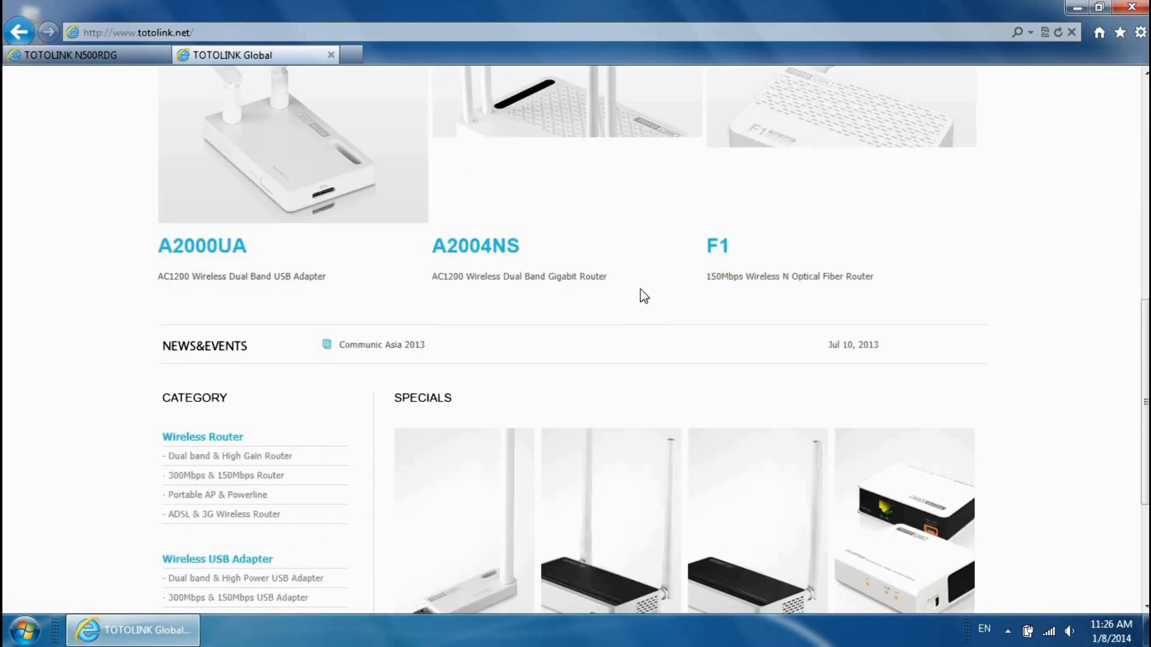
{"action": "left_click", "coordinate": [1076, 8]}
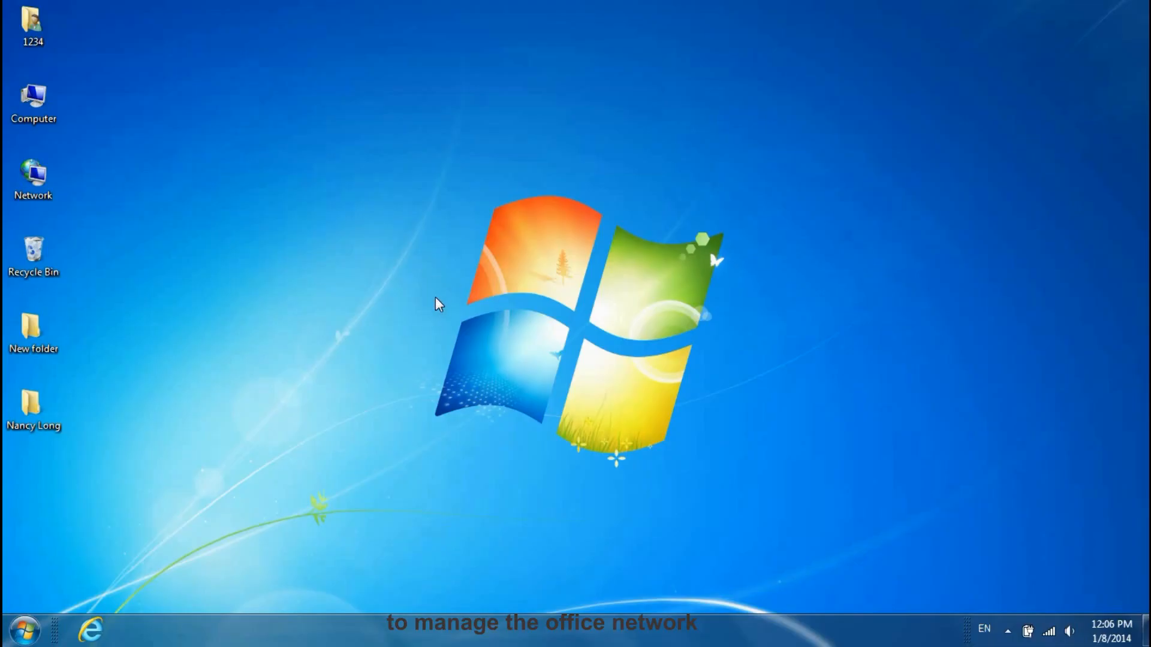
- Open 192.168.1.1 in Internet Explorer and sign in with the administrator user name and password
{"action": "left_click", "coordinate": [90, 630]}
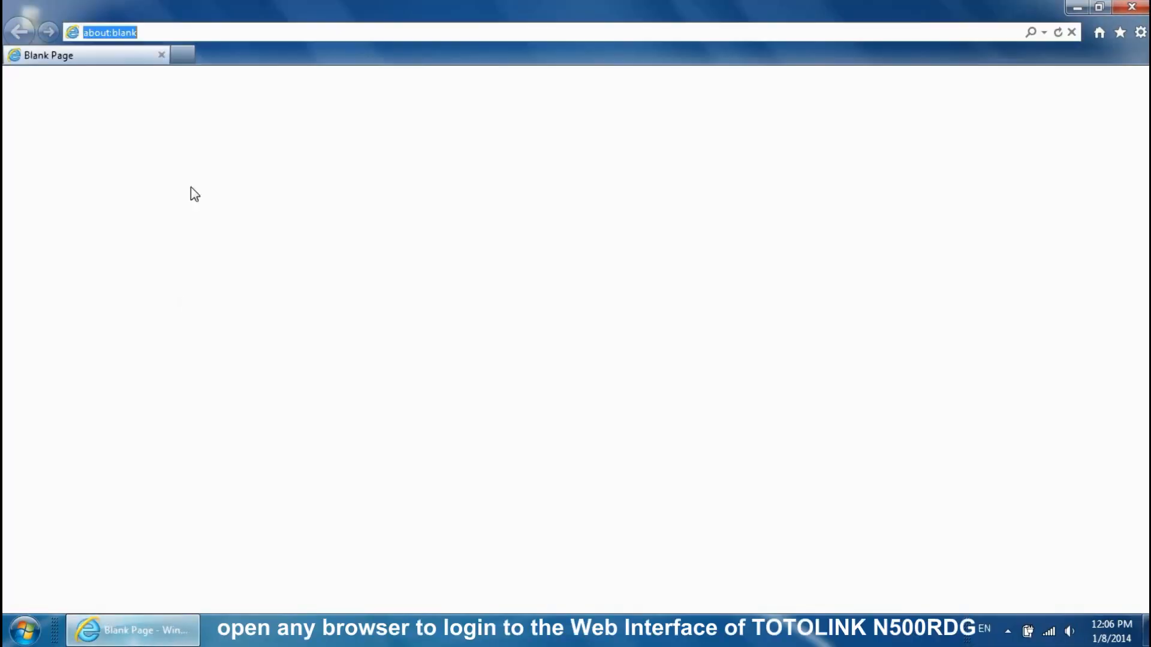
{"action": "type", "text": "192."}
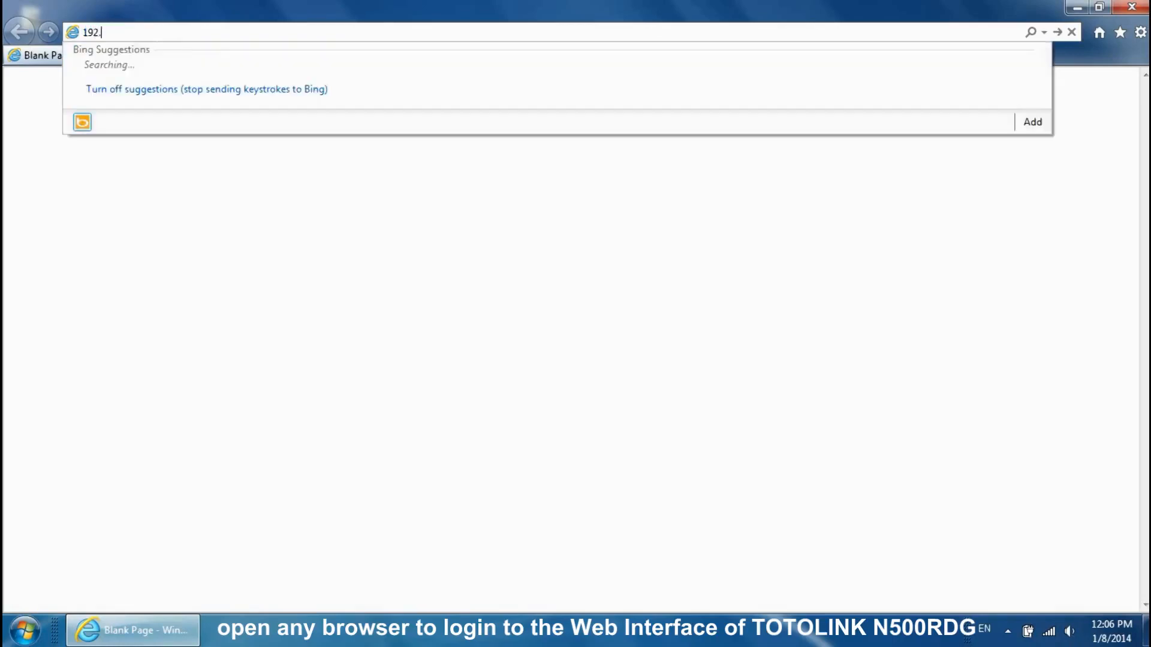
{"action": "type", "text": "168.1.1"}
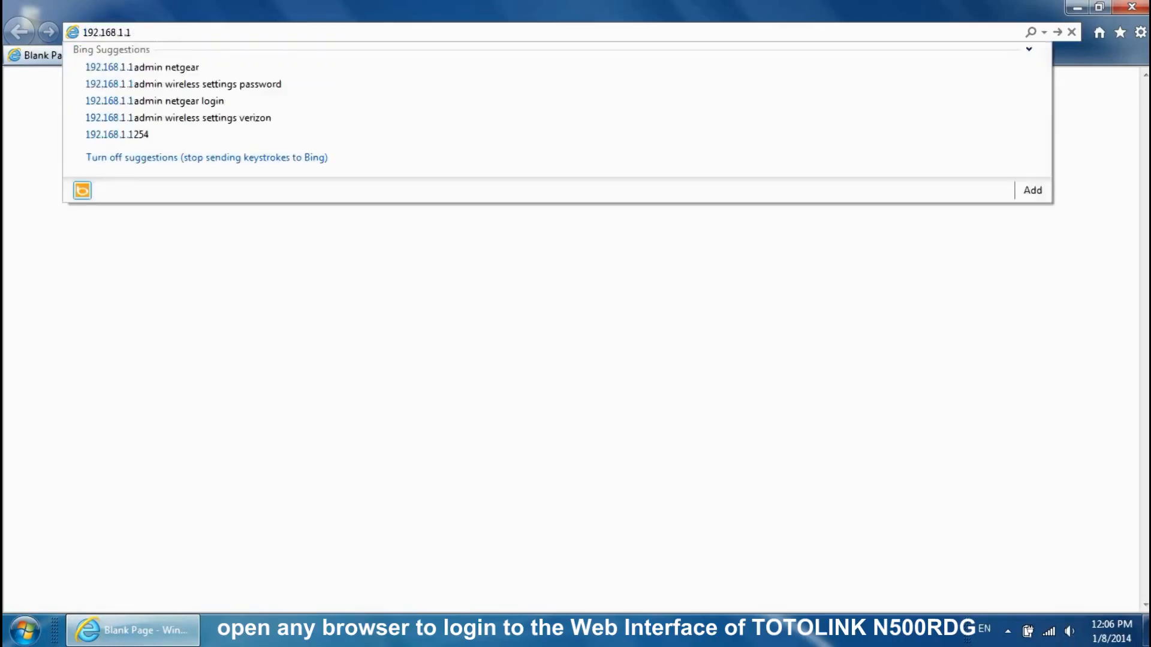
{"action": "key", "text": "Return"}
{"action": "left_click", "coordinate": [509, 194]}
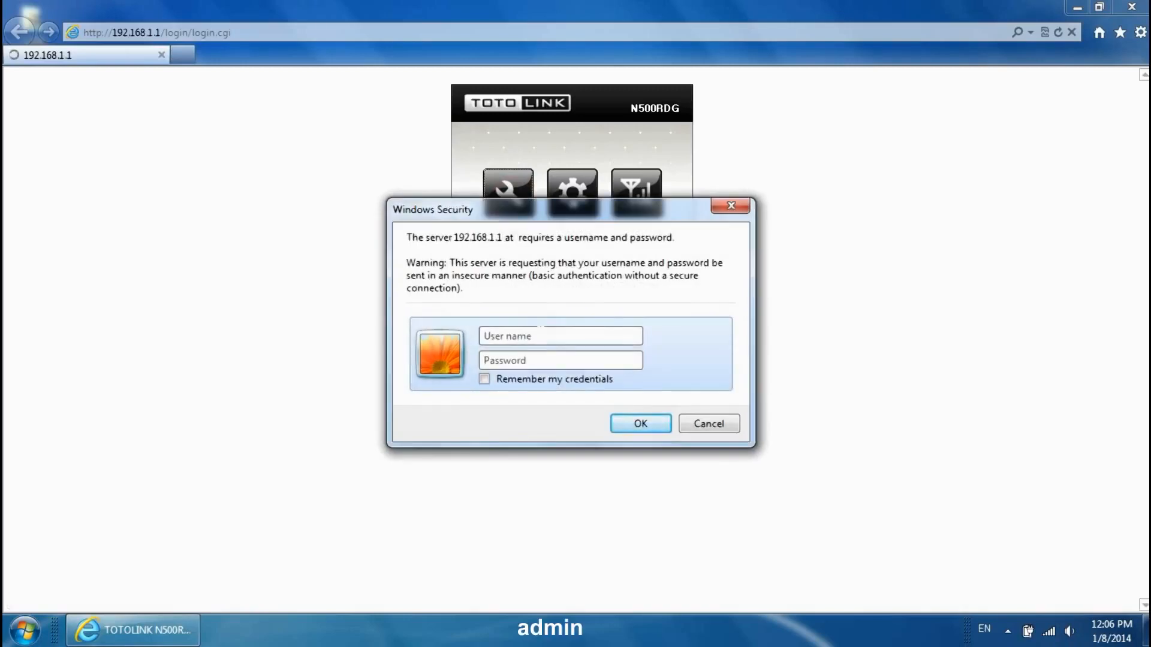
{"action": "type", "text": "admin"}
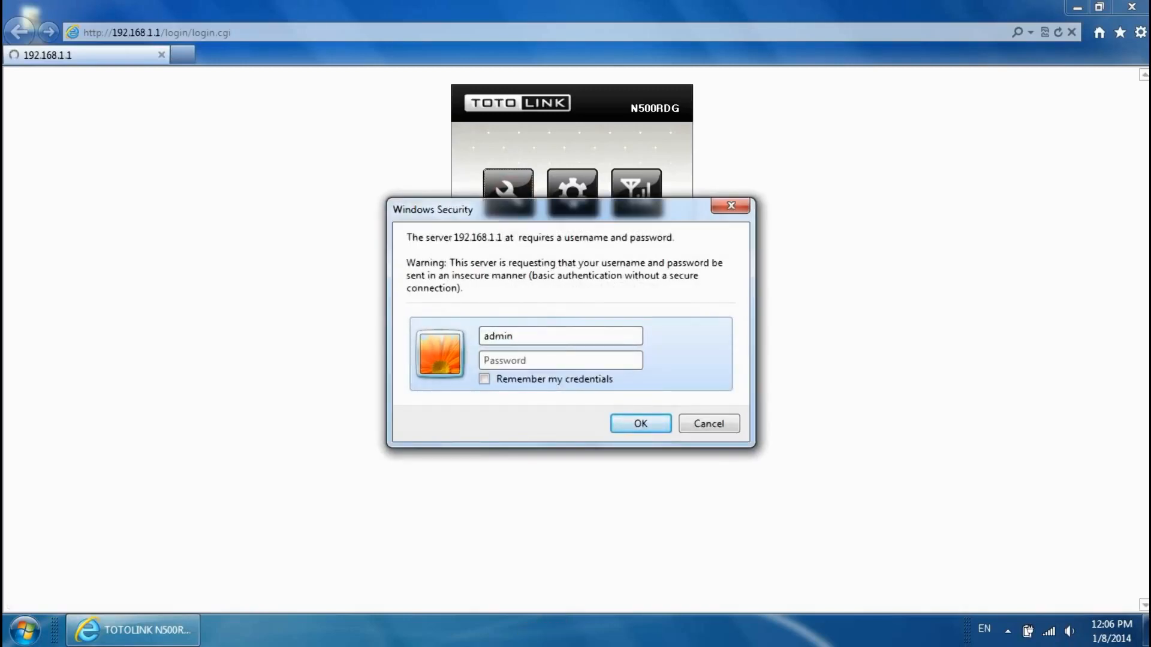
{"action": "key", "text": "Tab"}
{"action": "type", "text": "admi"}
{"action": "left_click", "coordinate": [643, 429]}
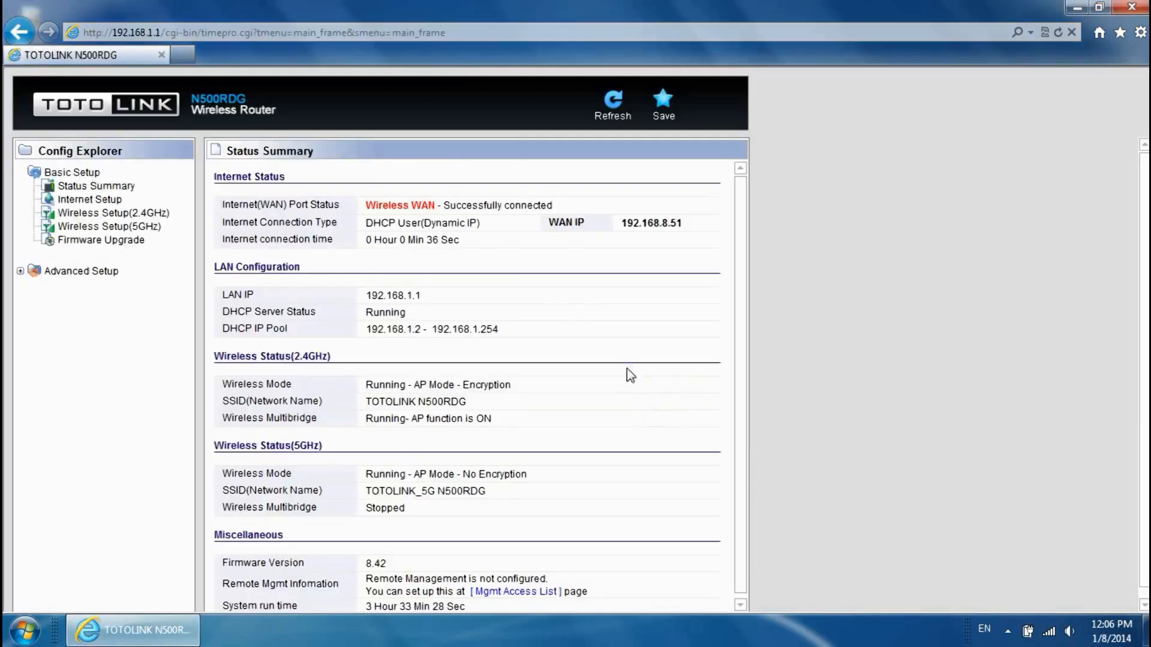
- Expand Advanced Setup and Wireless(2.4GHz) in Config Explorer and open Multiple BSS
{"action": "left_click", "coordinate": [20, 271]}
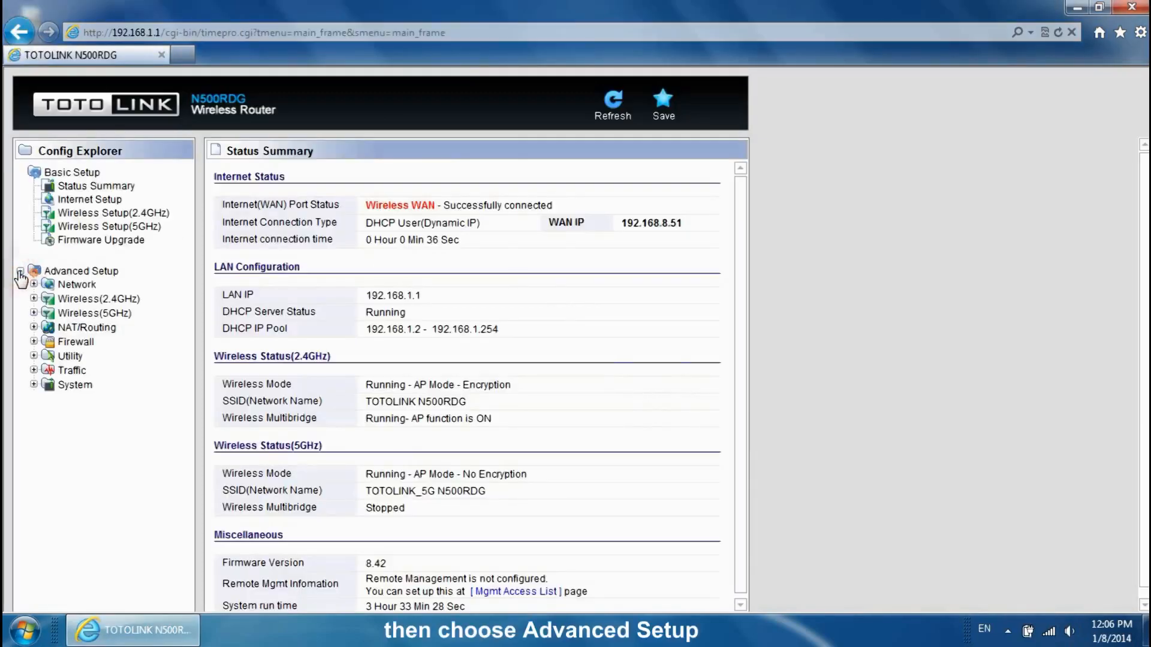
{"action": "left_click", "coordinate": [33, 298]}
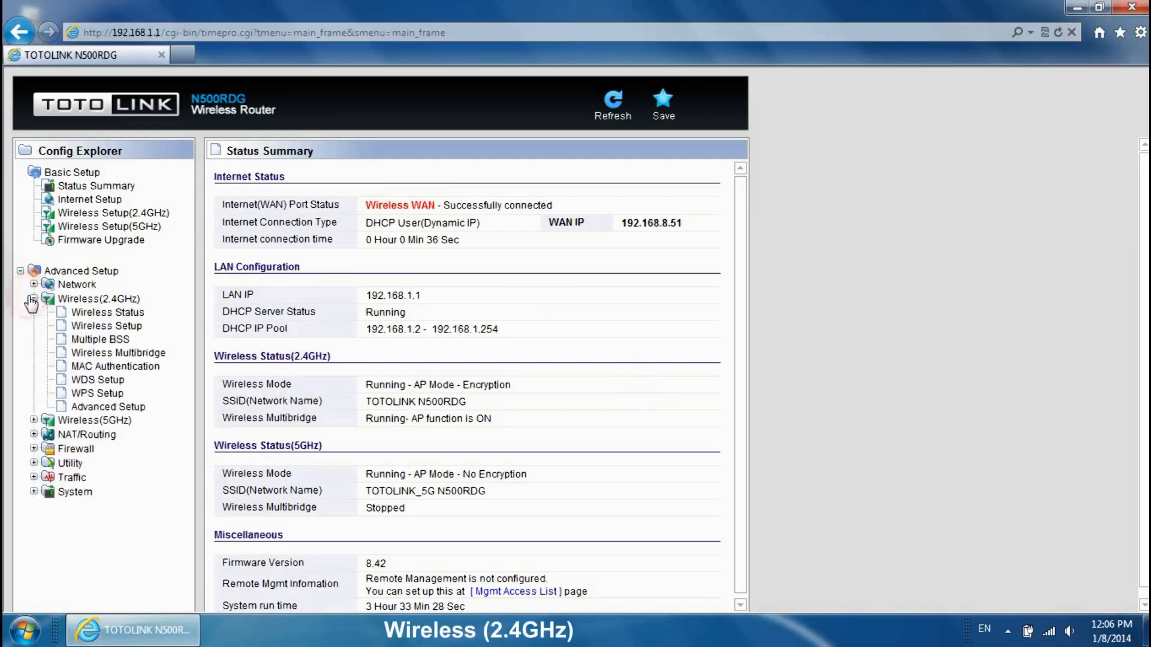
{"action": "left_click", "coordinate": [101, 341]}
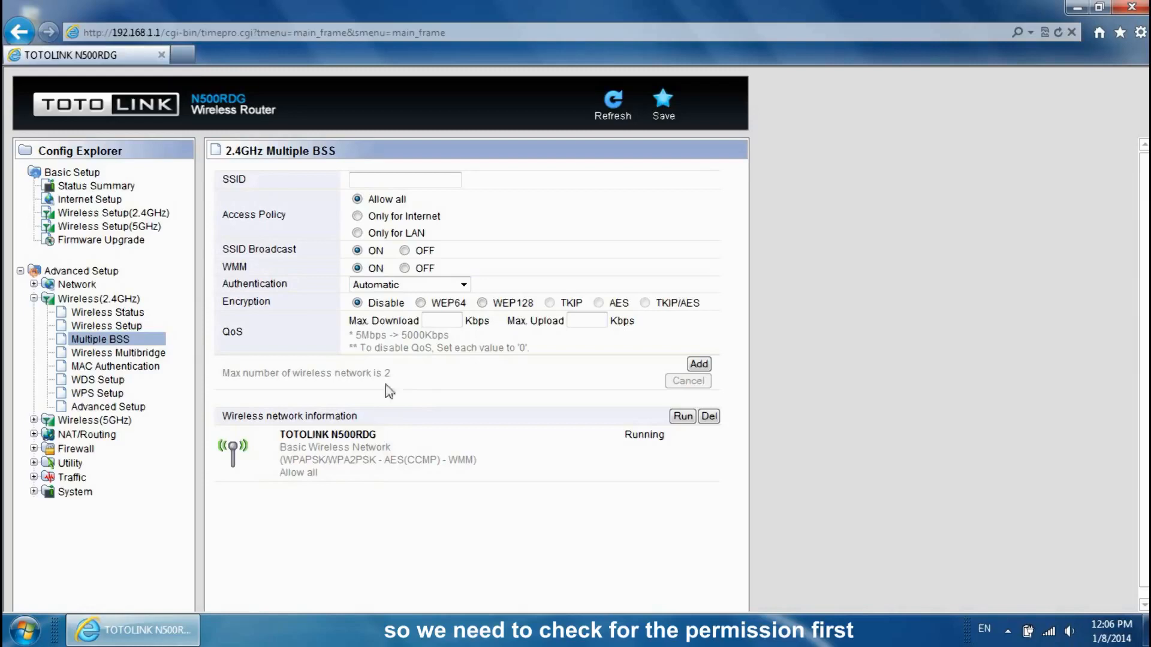
{"action": "left_click", "coordinate": [181, 55]}
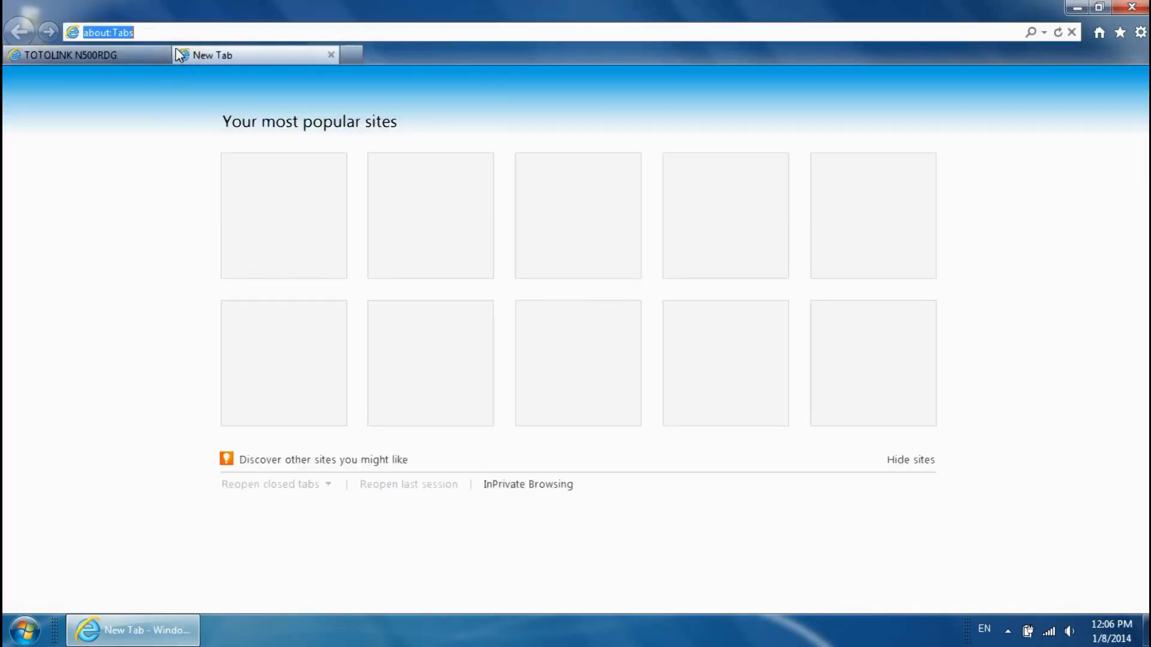
{"action": "type", "text": "www."}
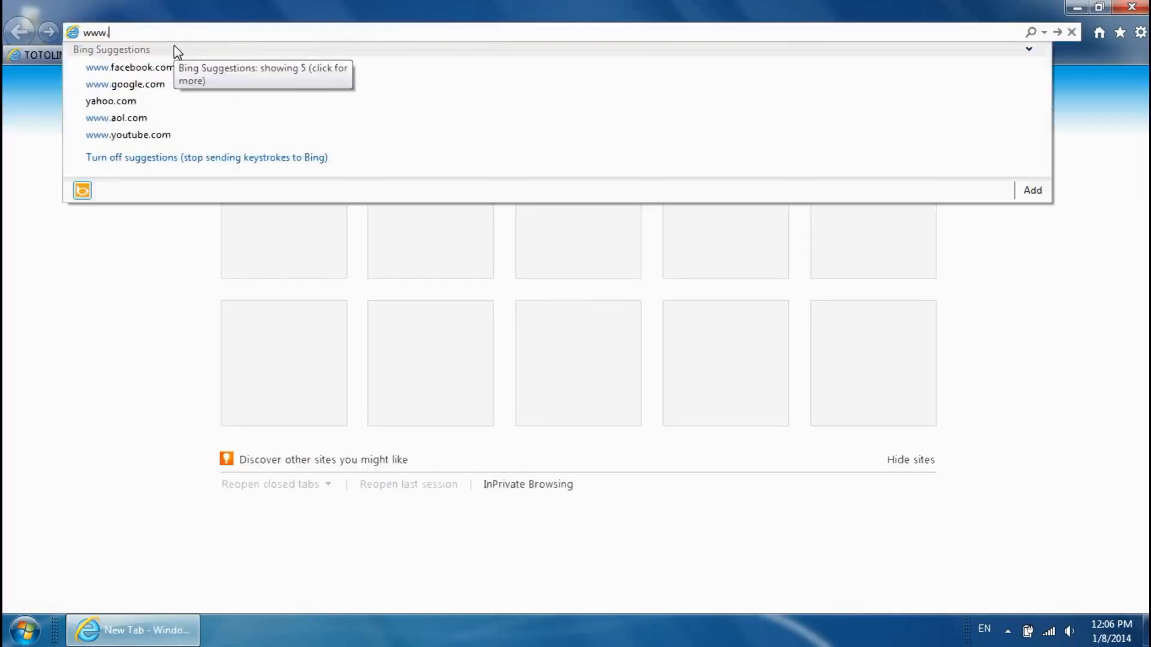
{"action": "type", "text": "google.com"}
{"action": "key", "text": "Return"}
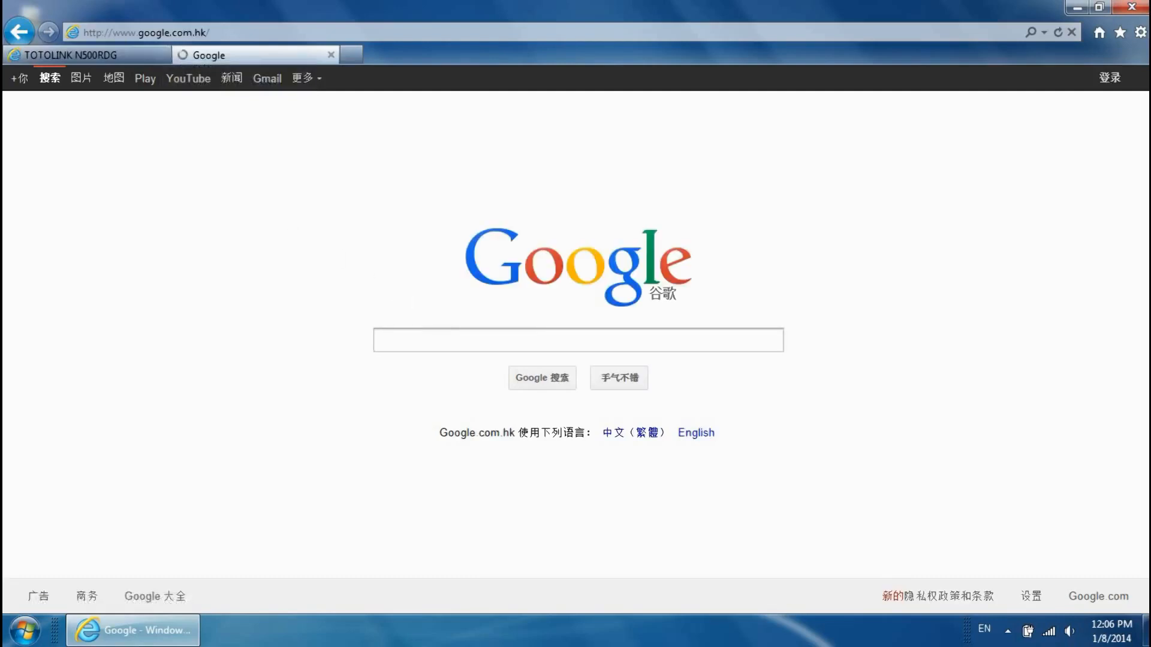
{"action": "left_click", "coordinate": [452, 333]}
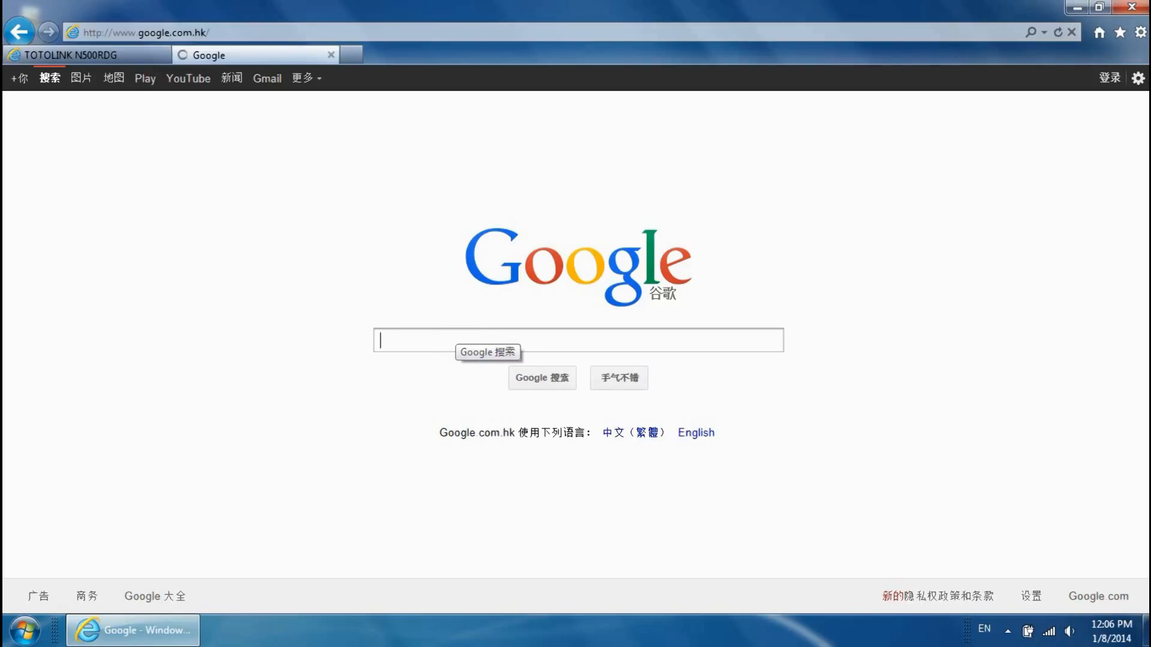
{"action": "type", "text": "youtube"}
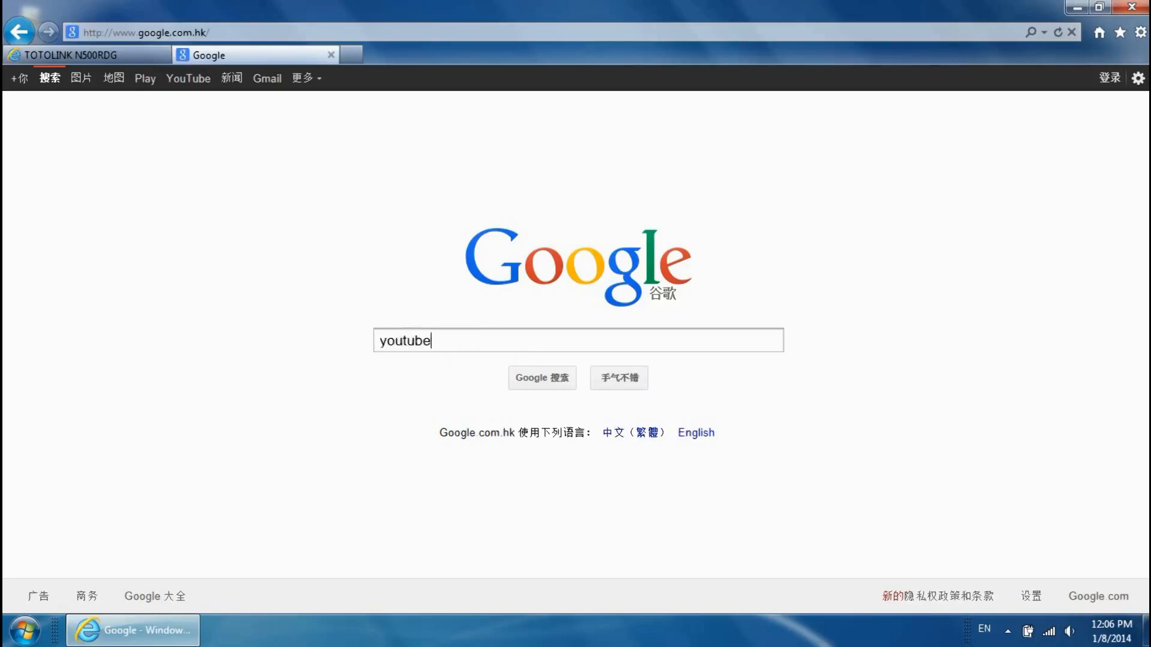
{"action": "left_click", "coordinate": [518, 378]}
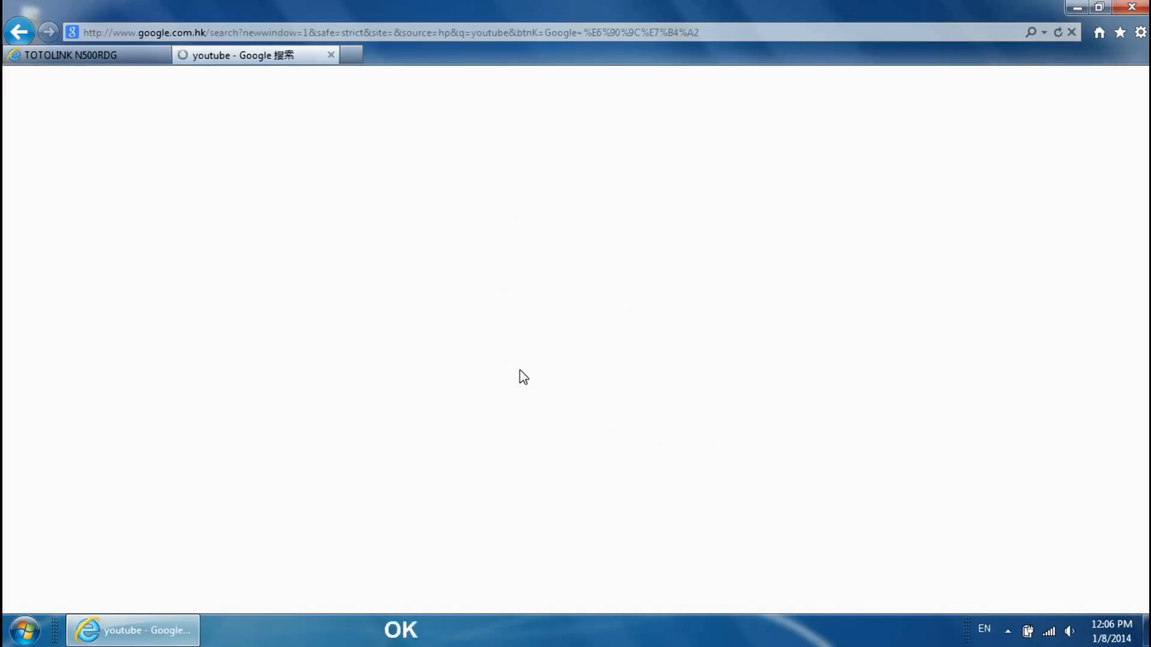
- Scroll through the youtube results, then close the search tab
{"action": "scroll", "coordinate": [465, 408], "scroll_direction": "down", "scroll_amount": 3}
{"action": "scroll", "coordinate": [462, 402], "scroll_direction": "down", "scroll_amount": 10}
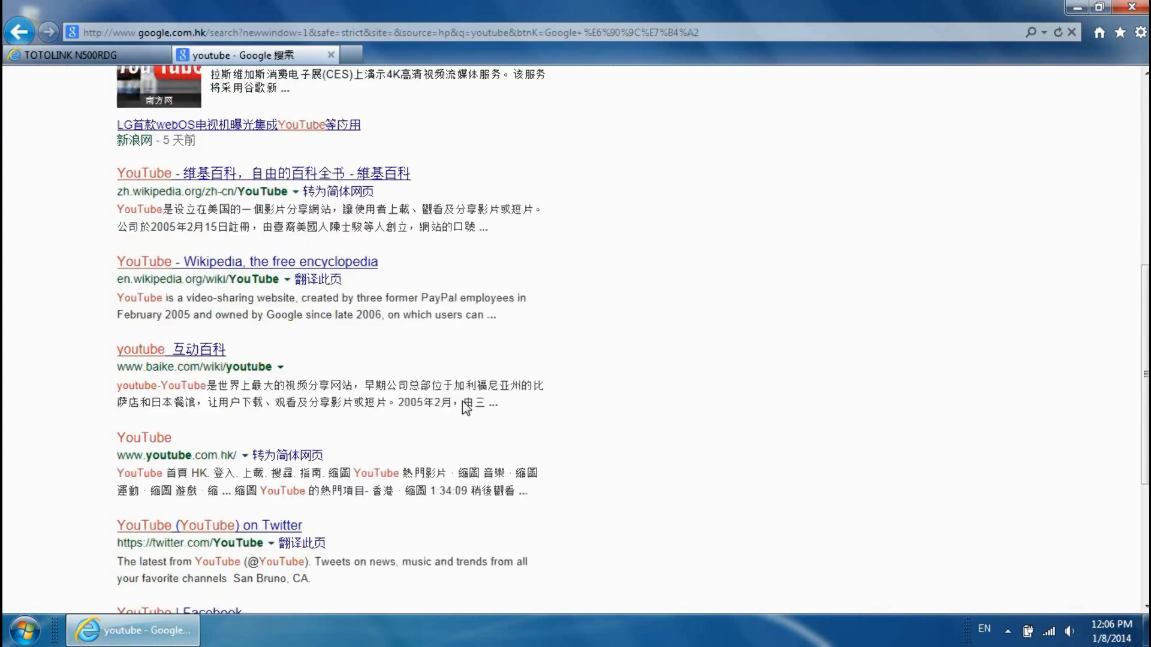
{"action": "scroll", "coordinate": [464, 401], "scroll_direction": "up", "scroll_amount": 6}
{"action": "scroll", "coordinate": [464, 401], "scroll_direction": "up", "scroll_amount": 8}
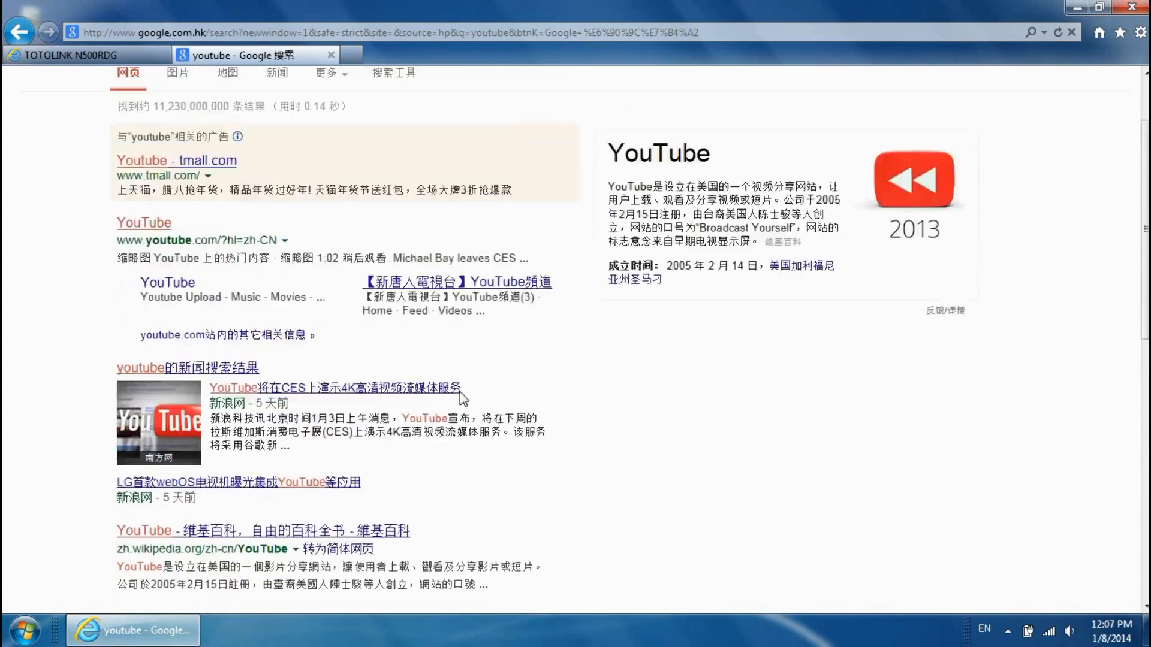
{"action": "left_click", "coordinate": [327, 51]}
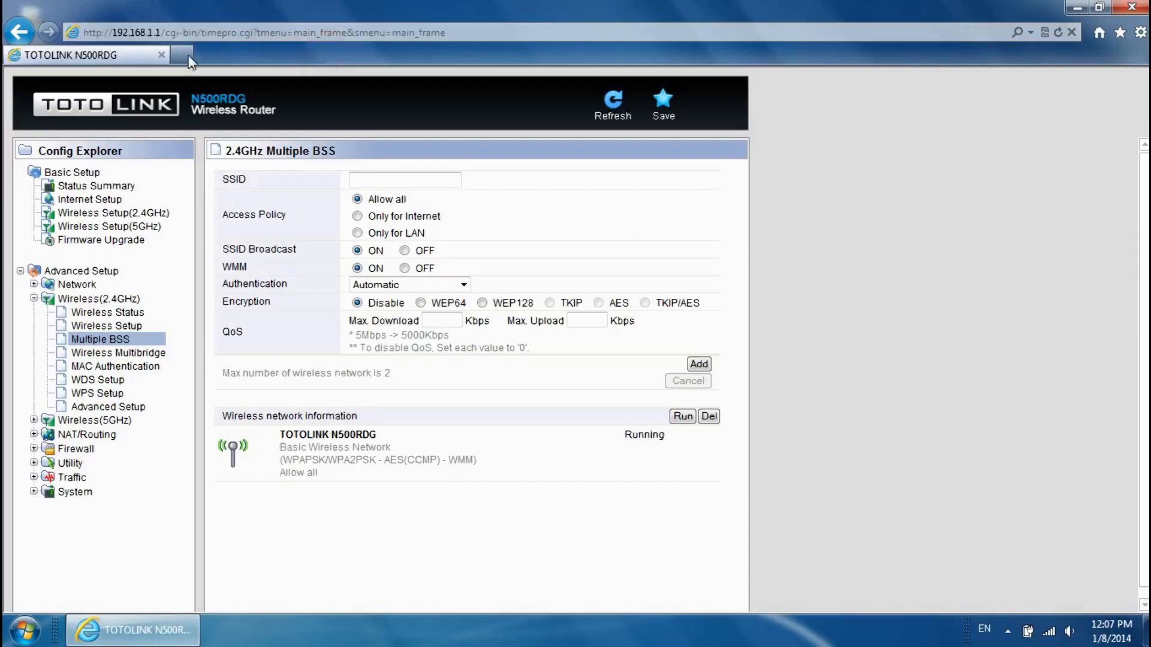
- Log on to ftp://192.168.1.2 with the FTP user name and password, then close that tab
{"action": "left_click", "coordinate": [182, 55]}
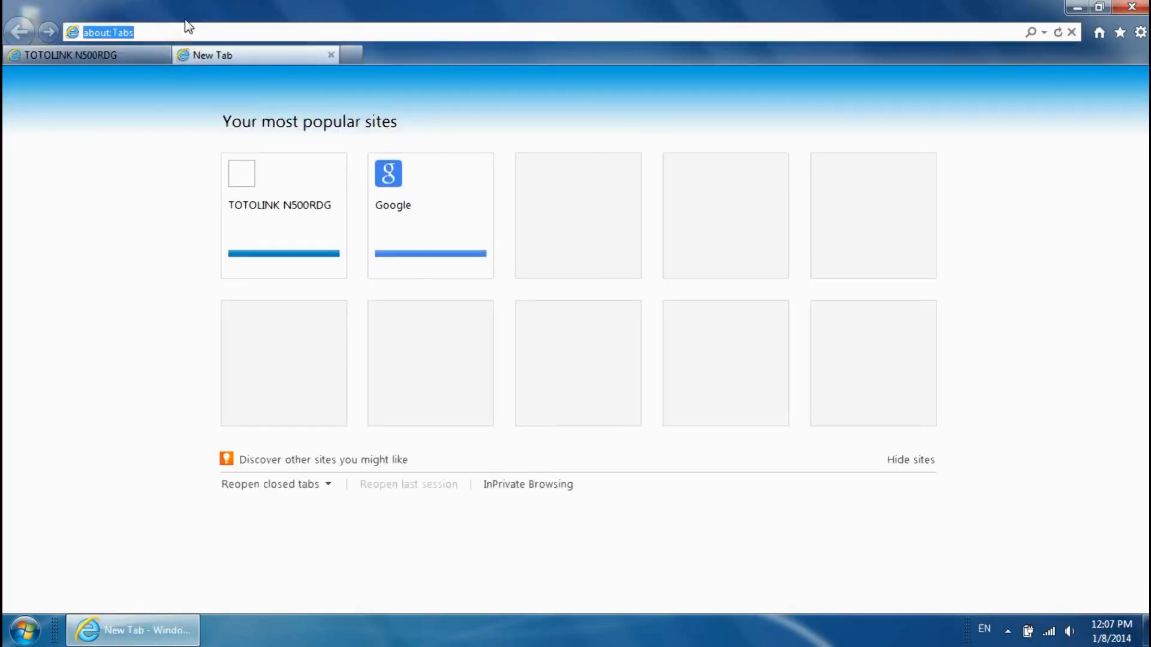
{"action": "type", "text": "ftp"}
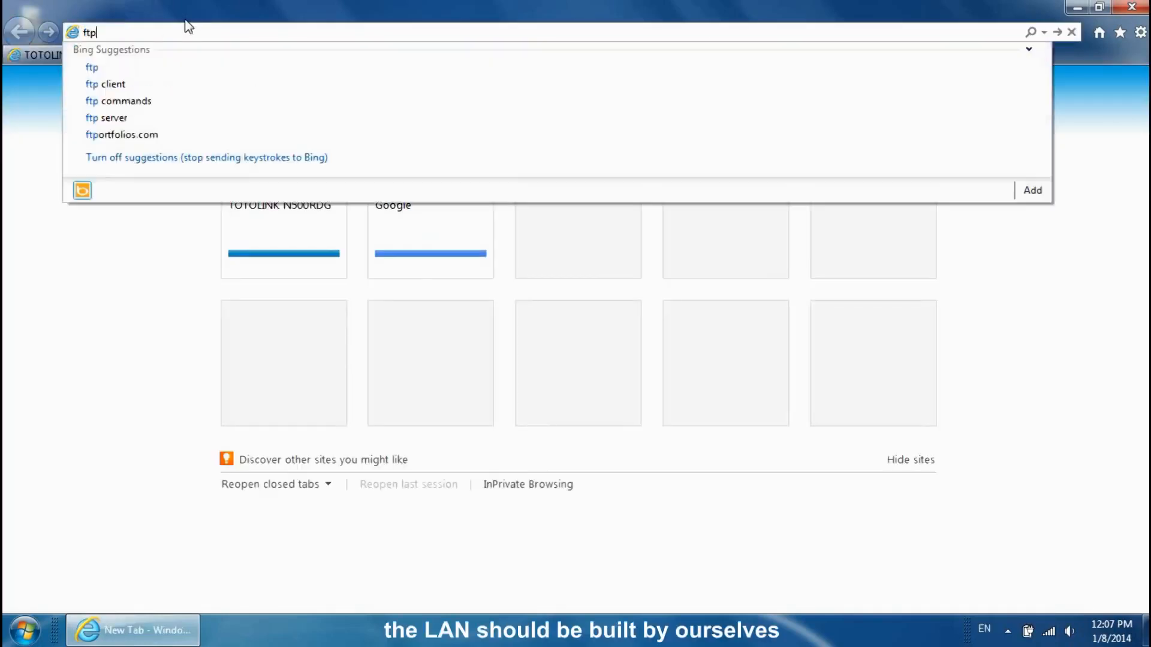
{"action": "type", "text": "://"}
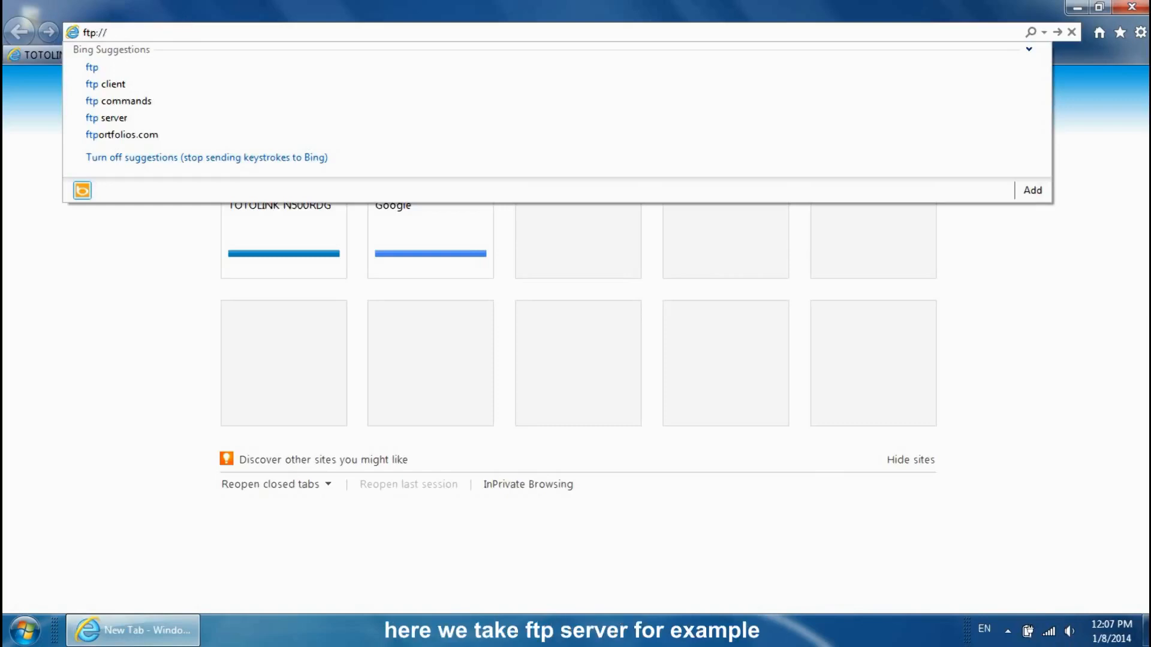
{"action": "type", "text": "192.168.1.2"}
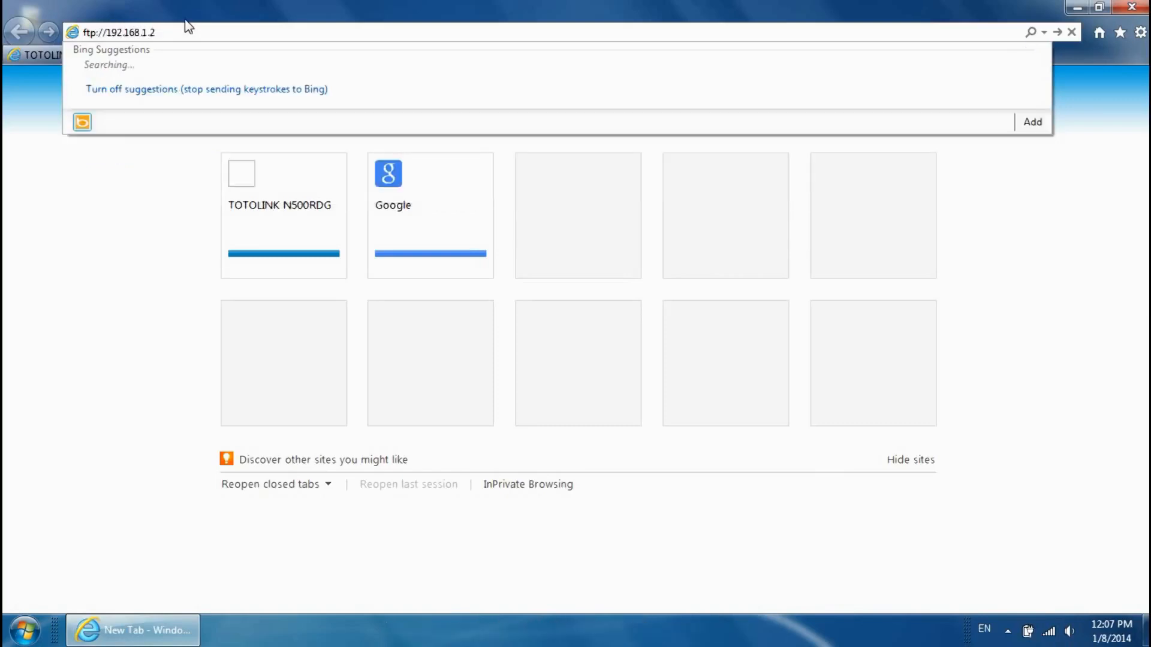
{"action": "key", "text": "Return"}
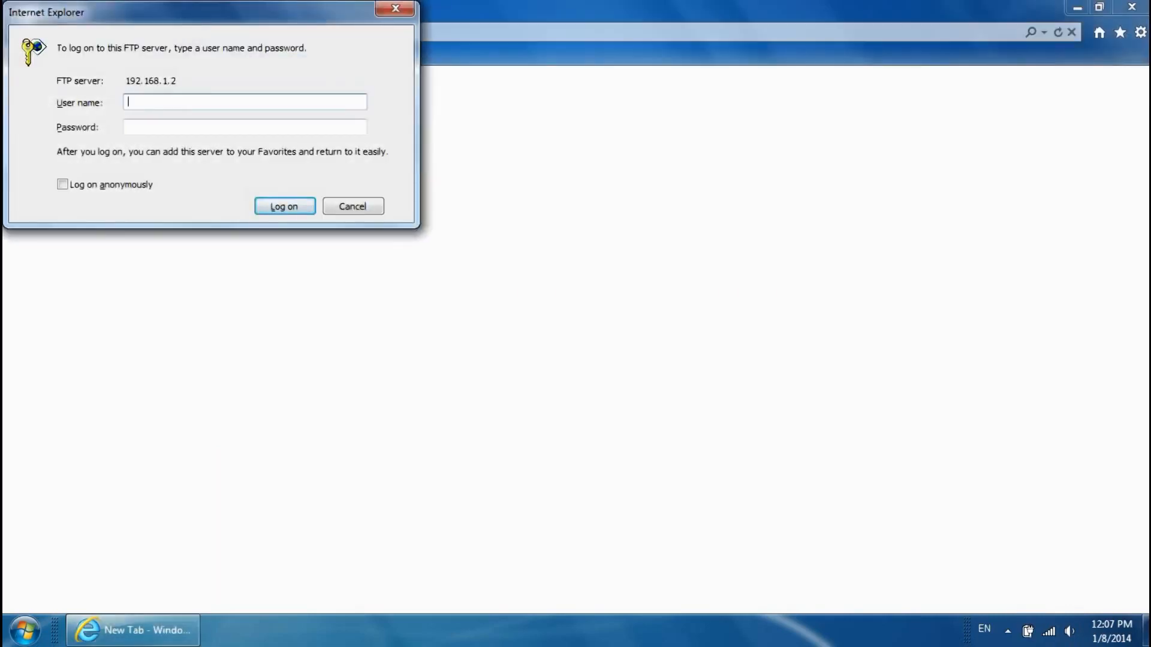
{"action": "type", "text": "fae"}
{"action": "left_click", "coordinate": [165, 126]}
{"action": "type", "text": "•"}
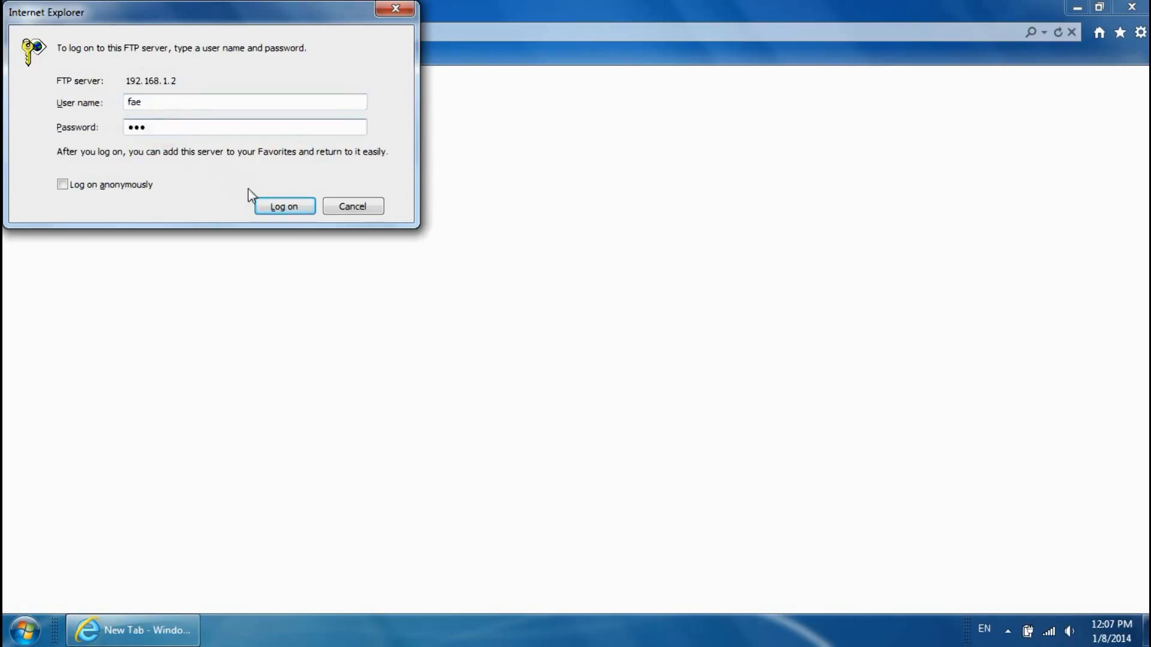
{"action": "left_click", "coordinate": [283, 207]}
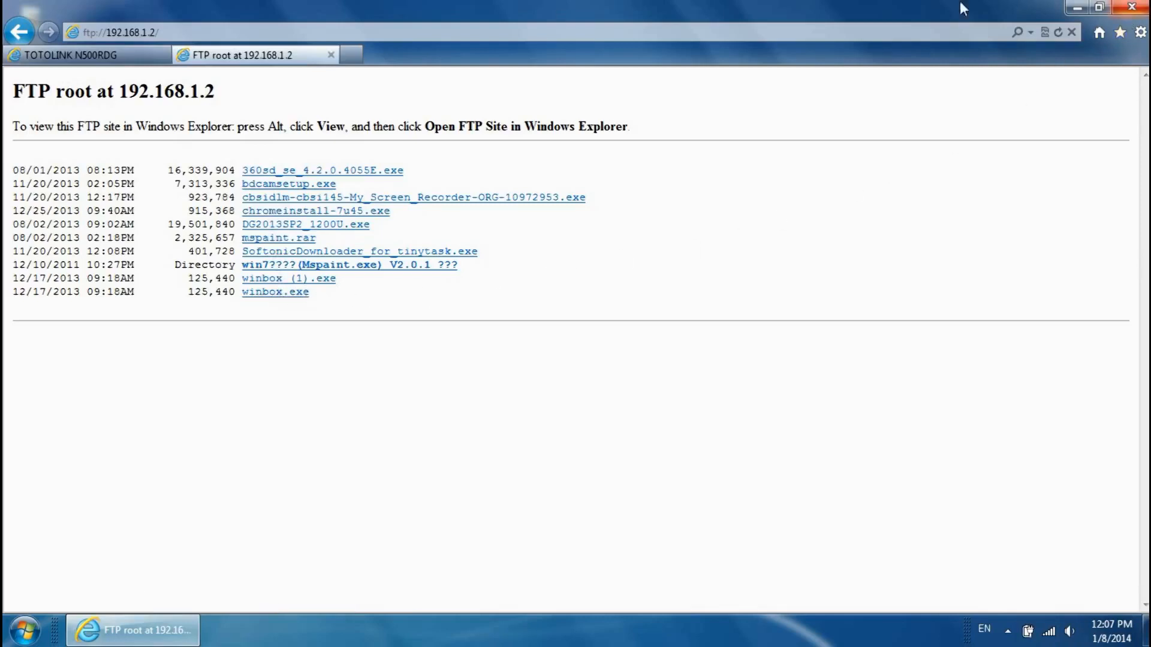
{"action": "left_click", "coordinate": [331, 56]}
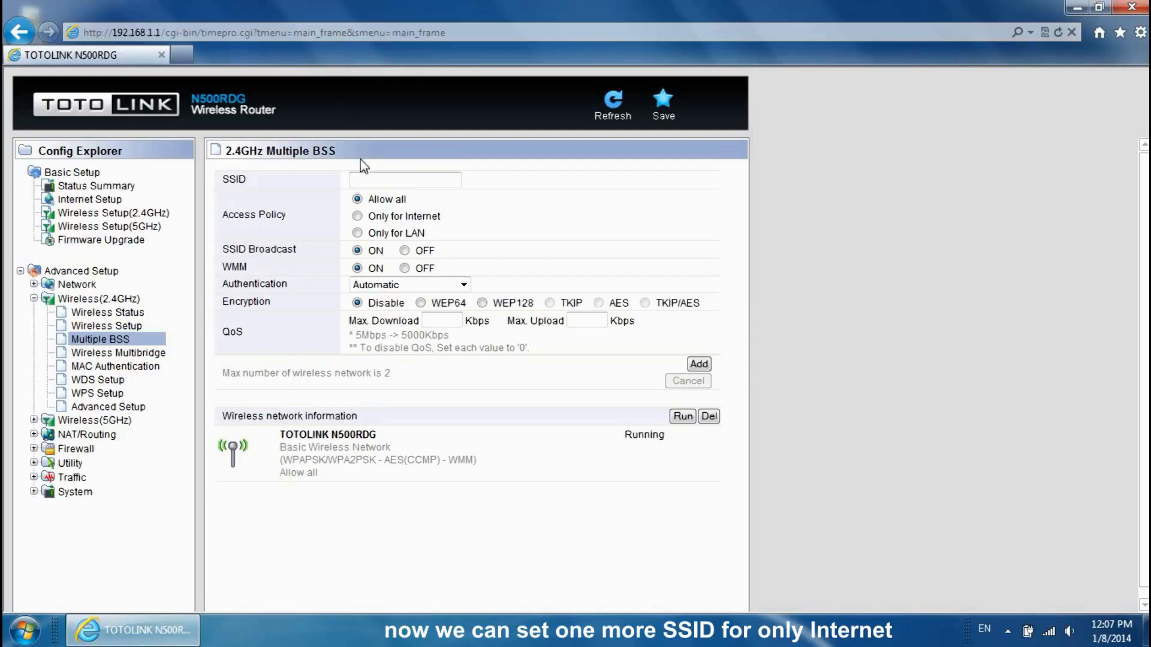
- Enter the new SSID 'Internet' and restrict it to Only for Internet access
{"action": "left_click", "coordinate": [367, 179]}
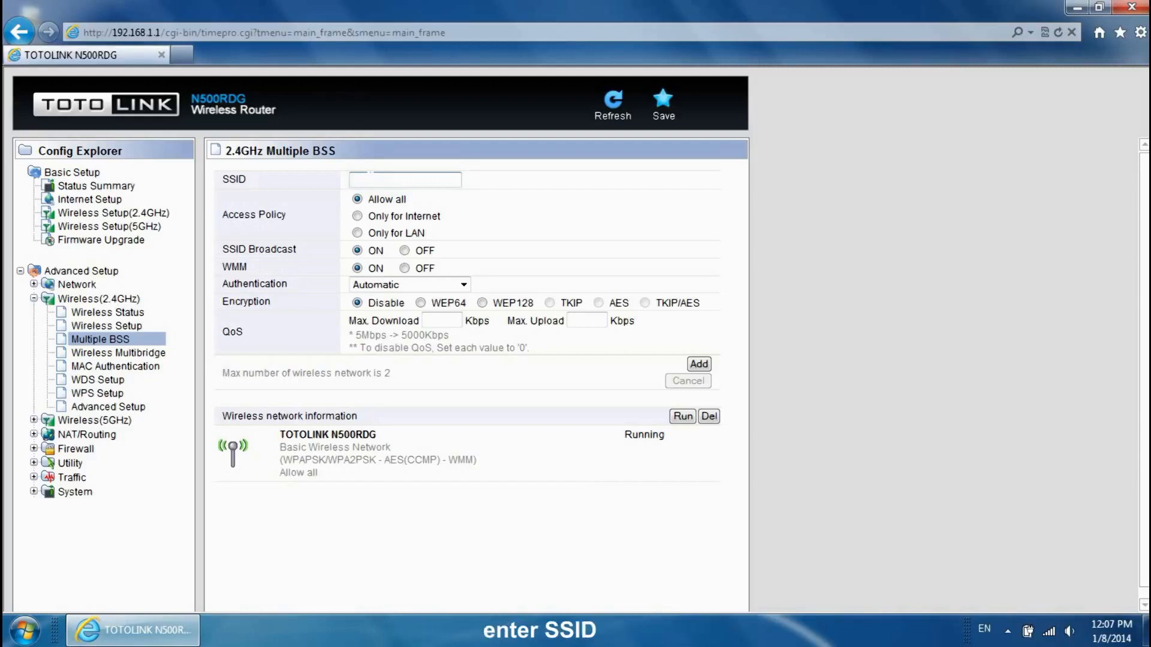
{"action": "key", "text": "Caps_Lock"}
{"action": "type", "text": "I"}
{"action": "key", "text": "Caps_Lock"}
{"action": "type", "text": "ntern"}
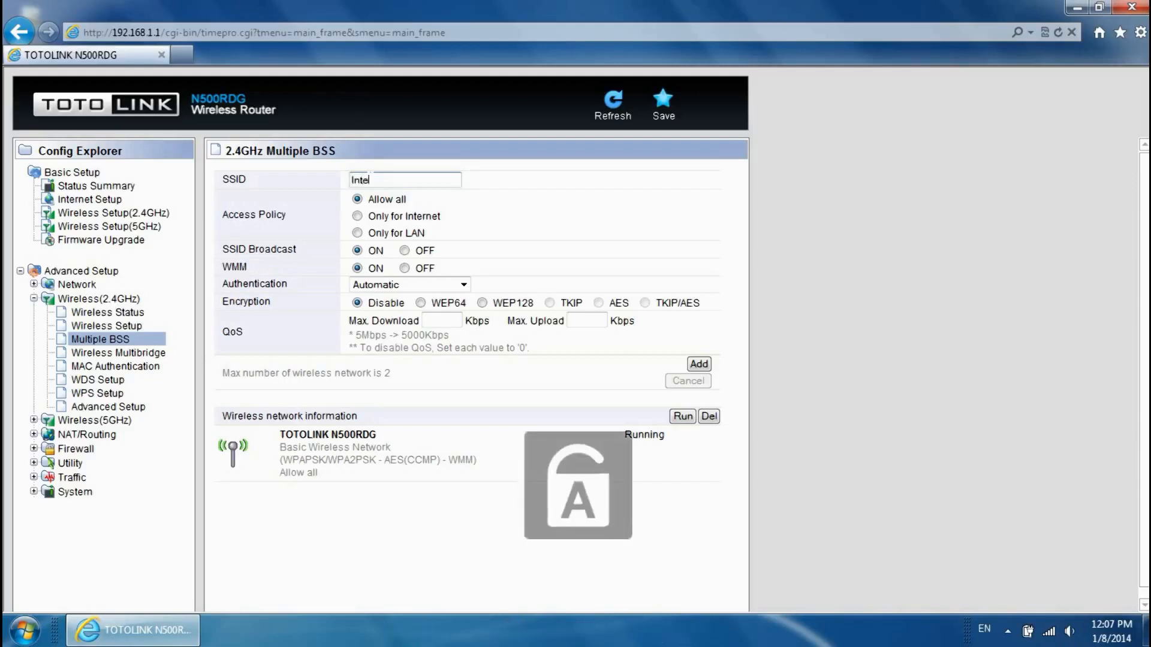
{"action": "type", "text": "et"}
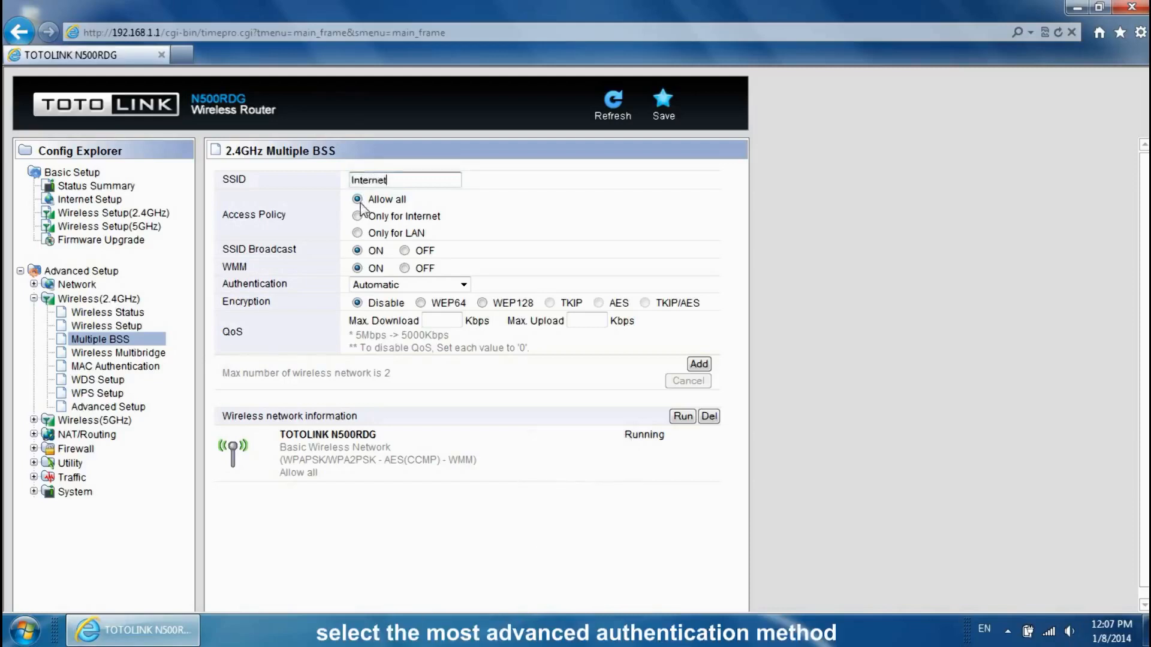
{"action": "left_click", "coordinate": [358, 216]}
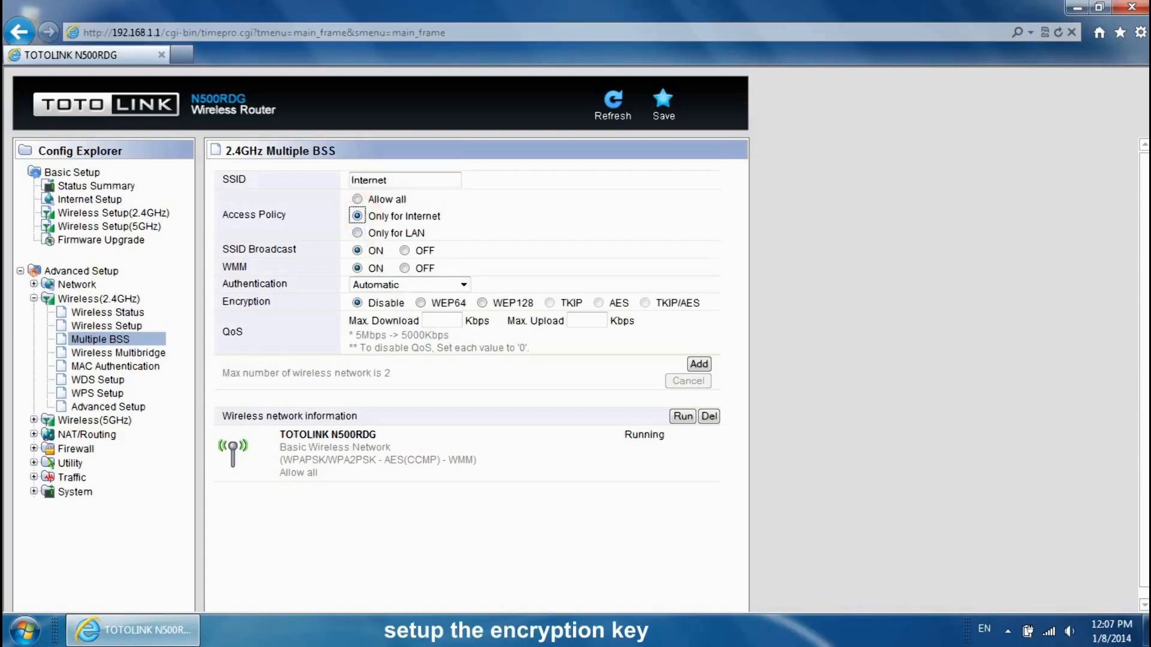
- Secure it with WPA-PSK/WPA2-PSK and an encryption key, add the network, and reload Multiple BSS
{"action": "left_click", "coordinate": [463, 285]}
{"action": "left_click", "coordinate": [447, 352]}
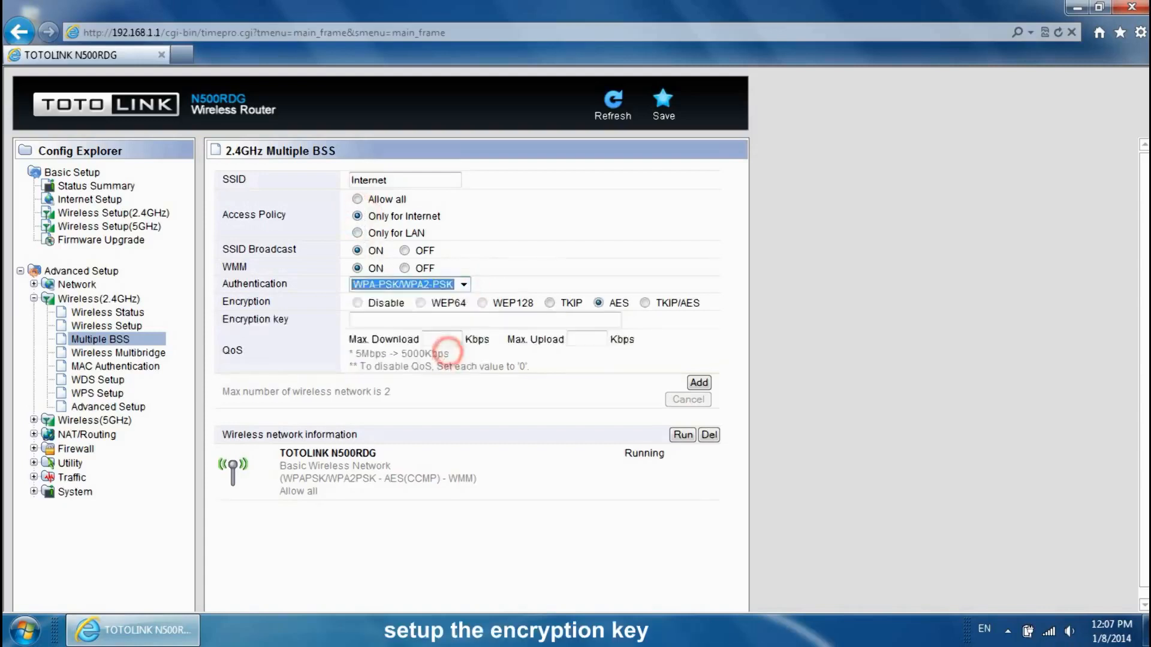
{"action": "left_click", "coordinate": [439, 318]}
{"action": "type", "text": "for internet"}
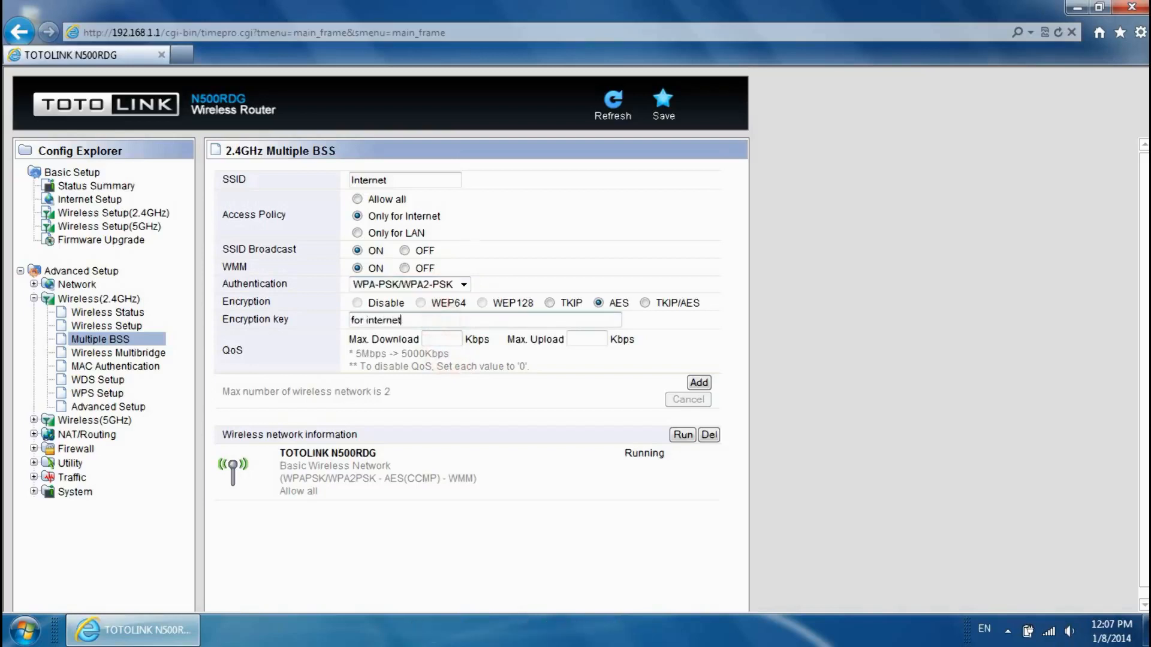
{"action": "left_click", "coordinate": [689, 383]}
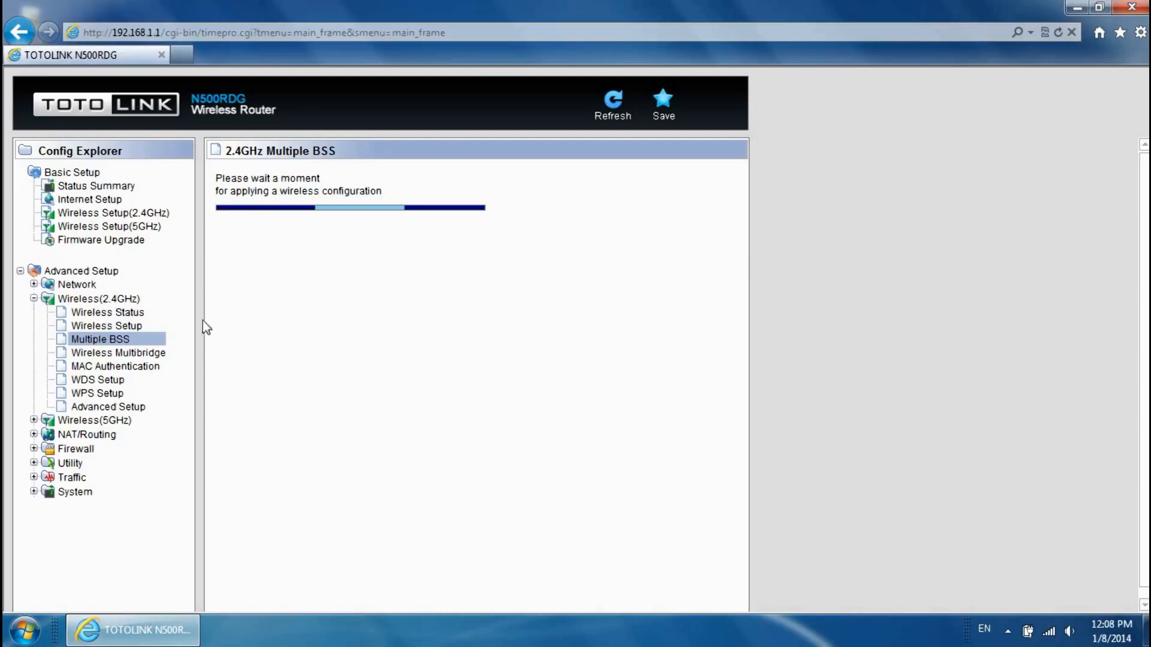
{"action": "left_click", "coordinate": [115, 341]}
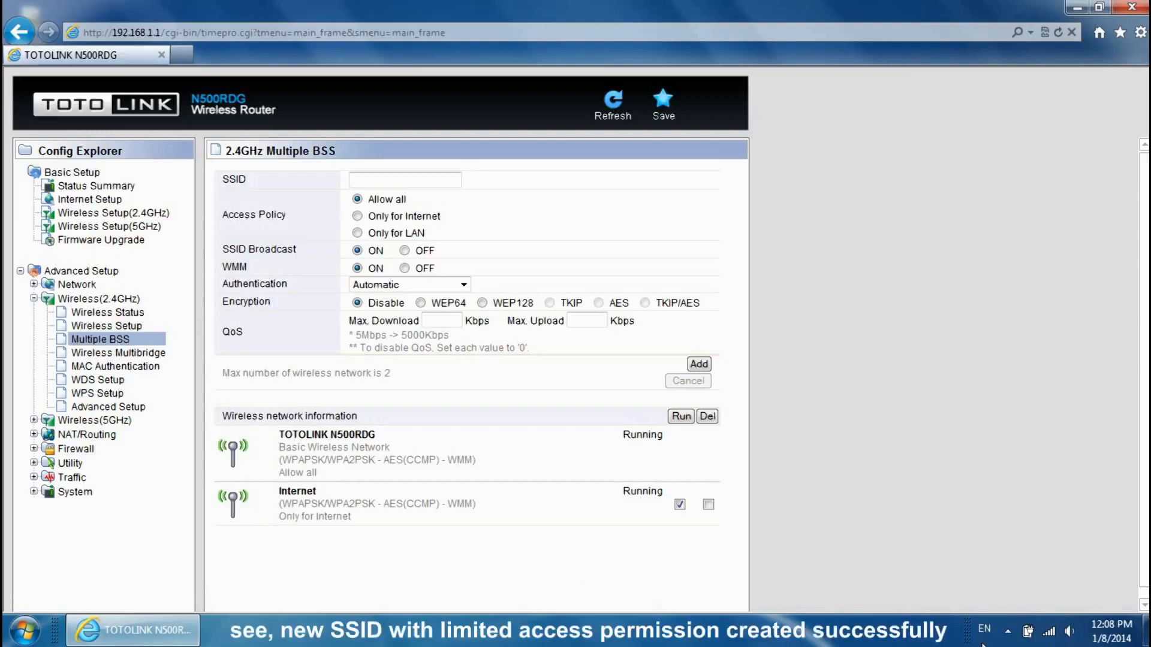
- Connect Windows to the Internet wireless network, entering its security key
{"action": "left_click", "coordinate": [1050, 632]}
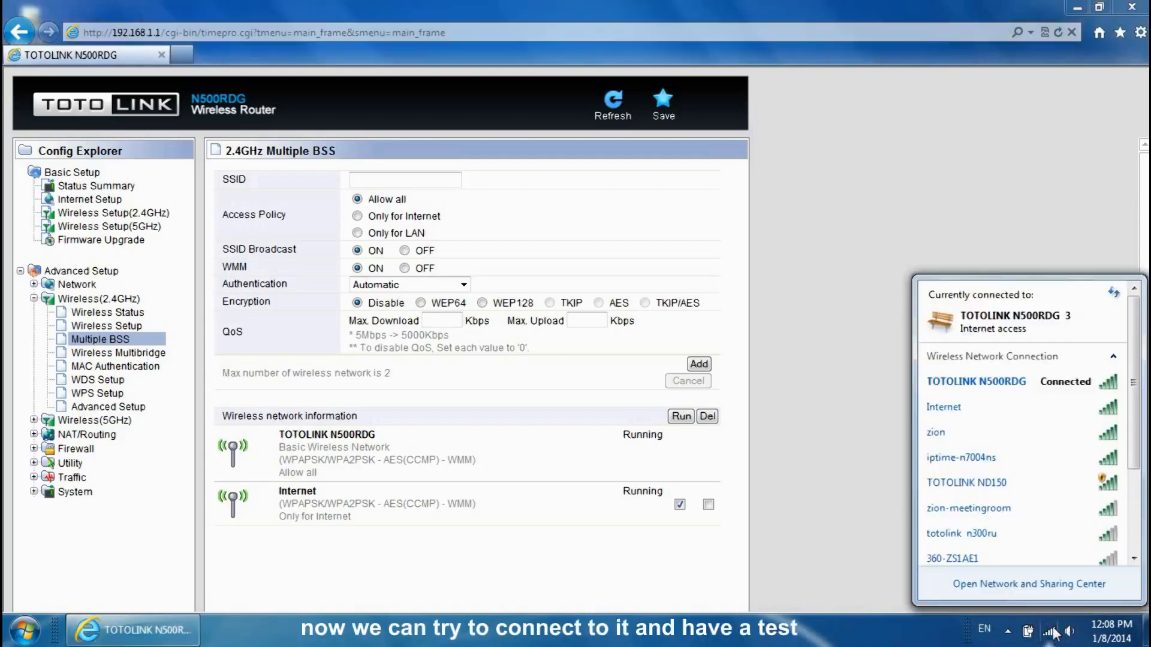
{"action": "left_click", "coordinate": [1055, 413]}
{"action": "left_click", "coordinate": [1081, 435]}
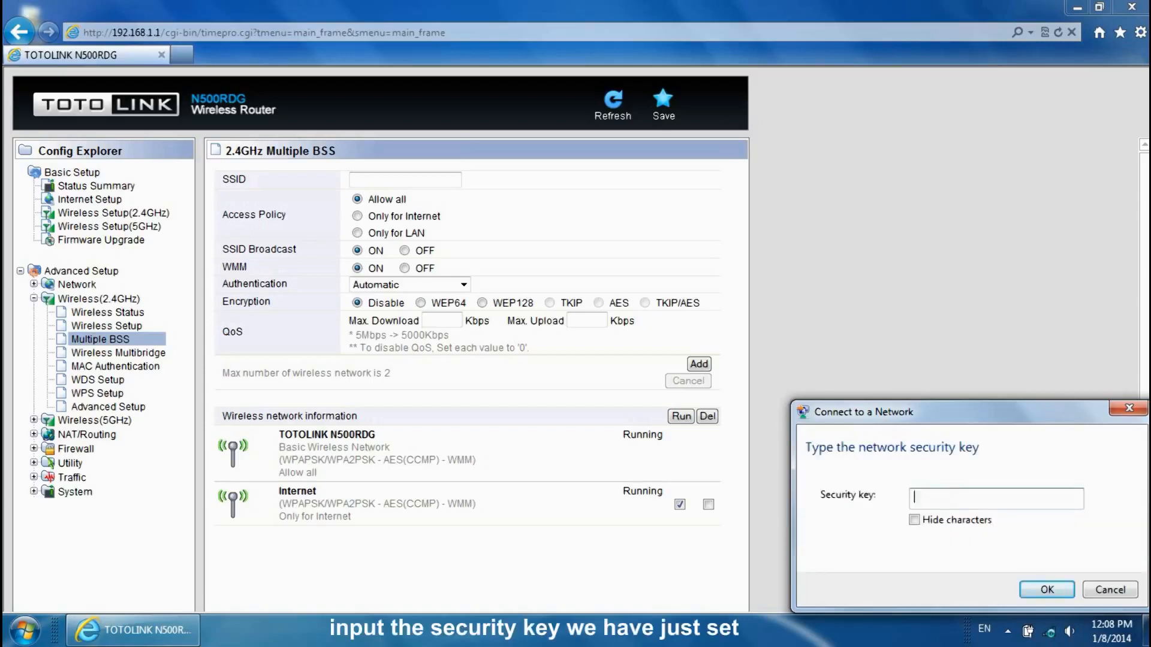
{"action": "type", "text": "internet"}
{"action": "left_click", "coordinate": [1039, 592]}
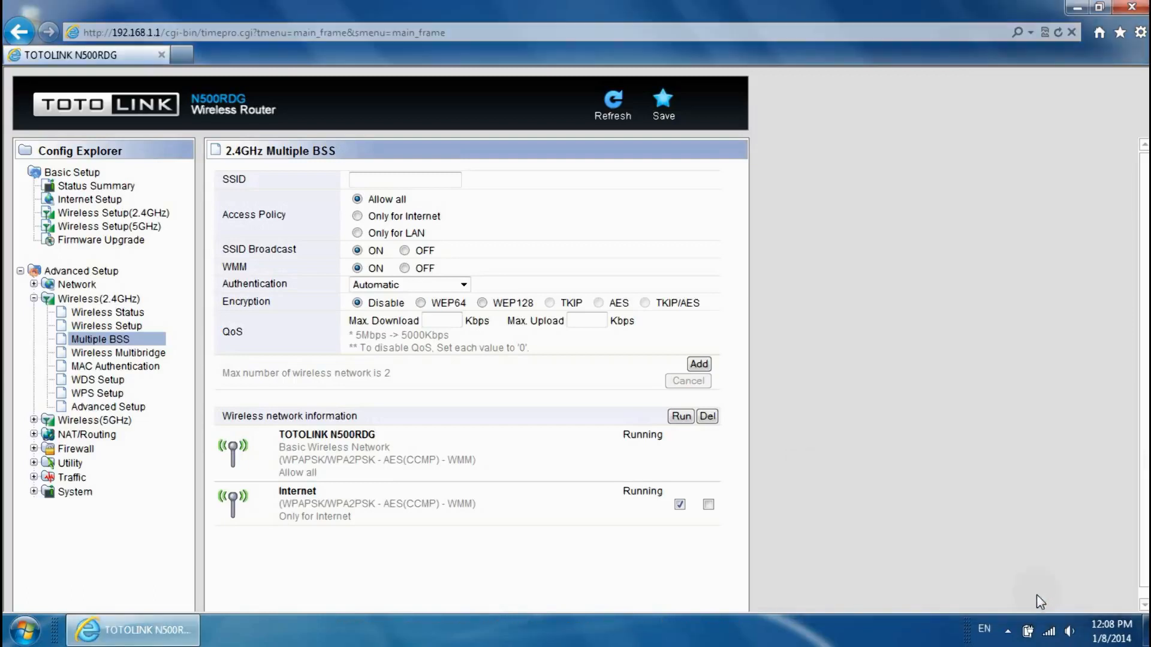
{"action": "mouse_move", "coordinate": [1049, 640]}
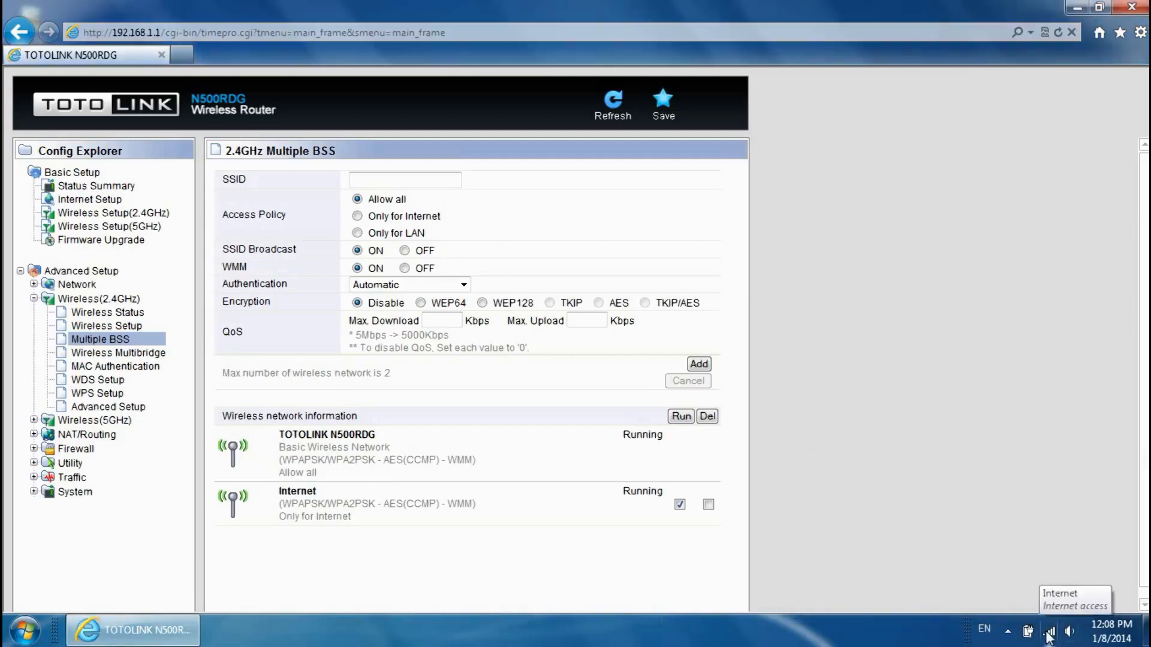
{"action": "left_click", "coordinate": [180, 55]}
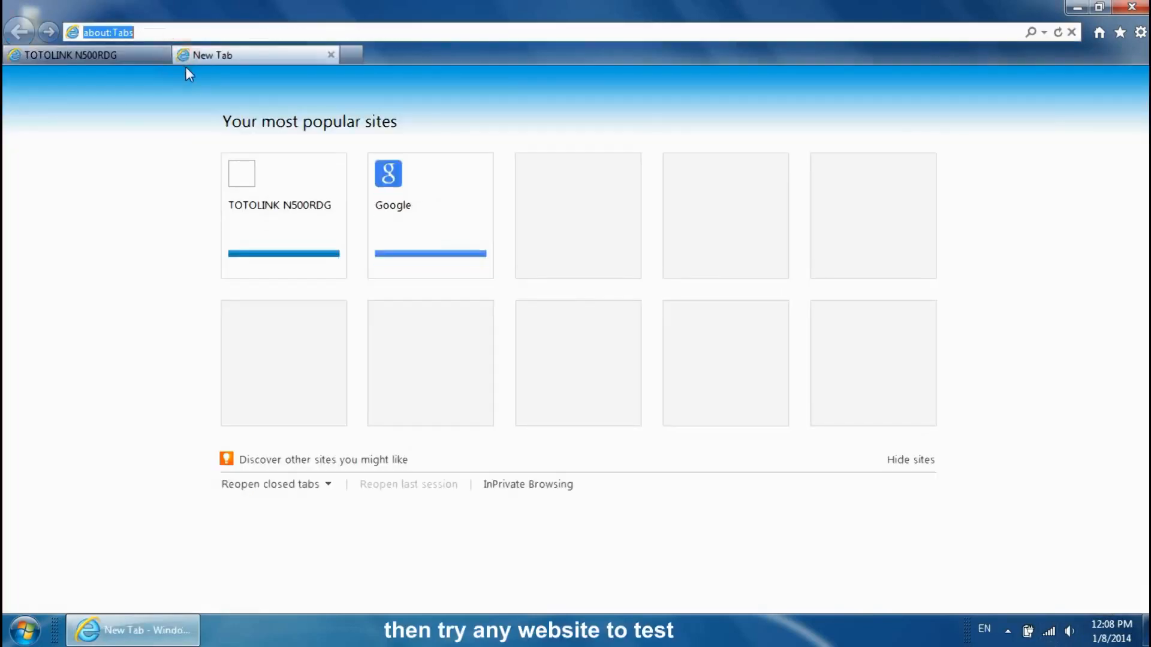
{"action": "type", "text": "www."}
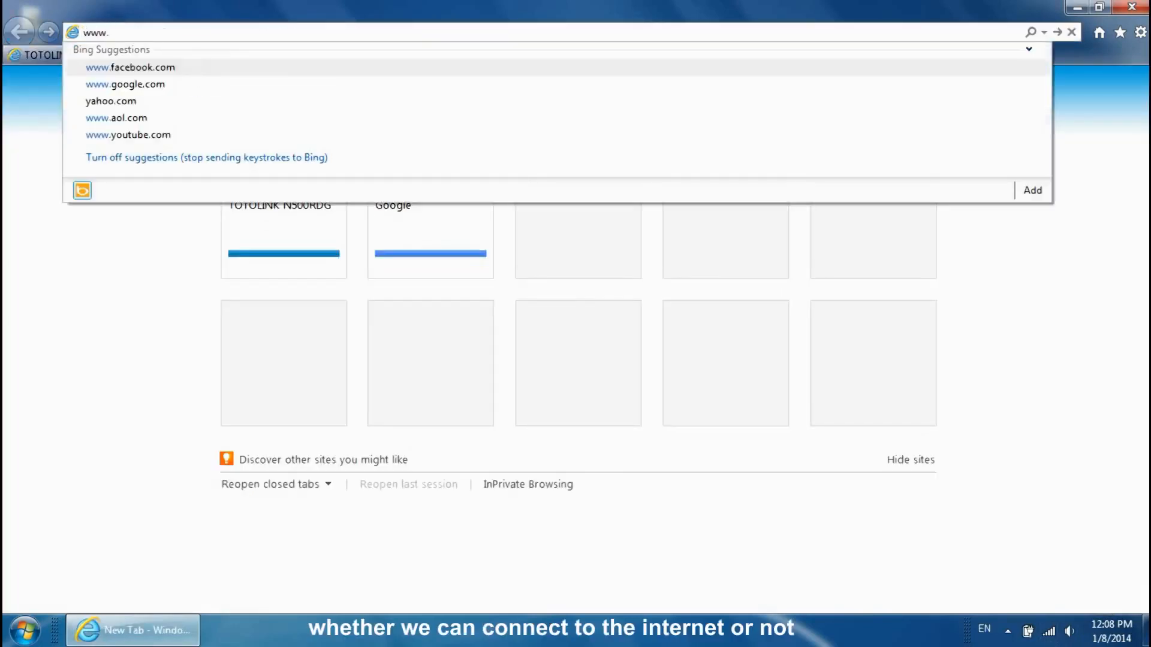
{"action": "type", "text": "totolink.ne"}
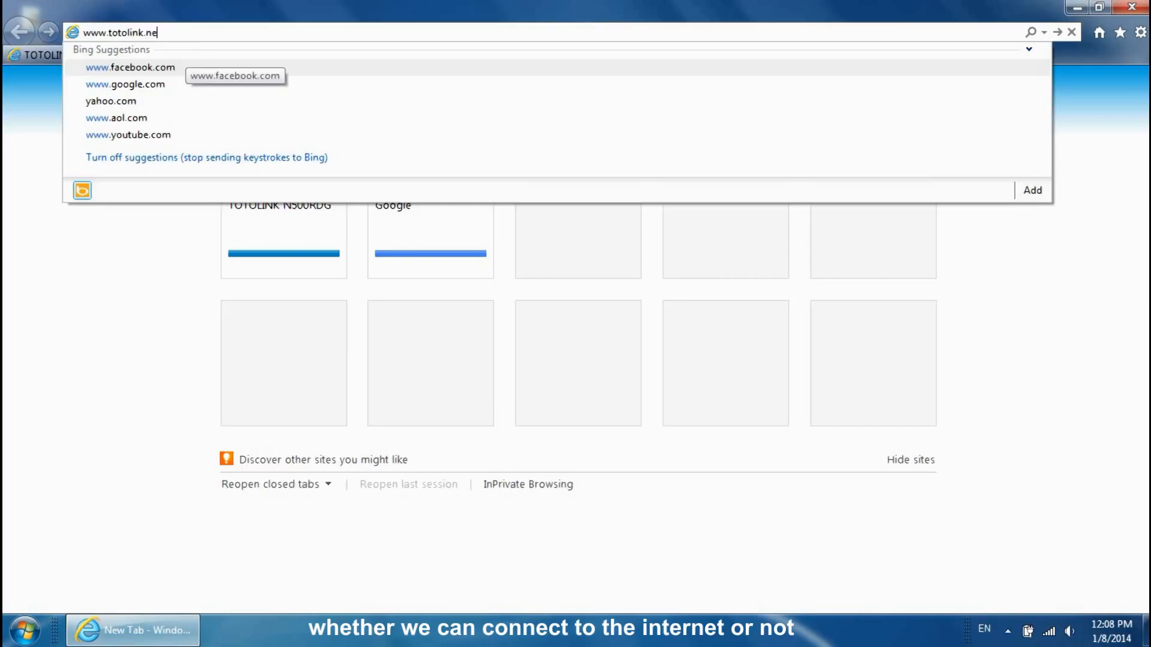
{"action": "type", "text": "t"}
{"action": "key", "text": "Return"}
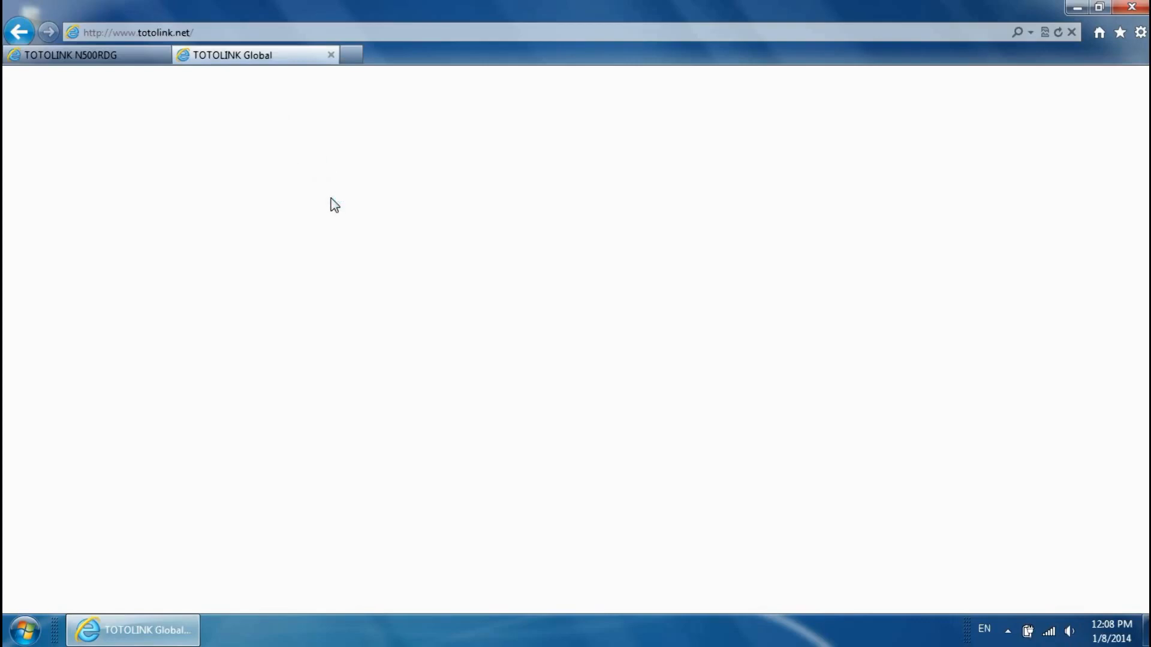
{"action": "scroll", "coordinate": [334, 203], "scroll_direction": "down", "scroll_amount": 8}
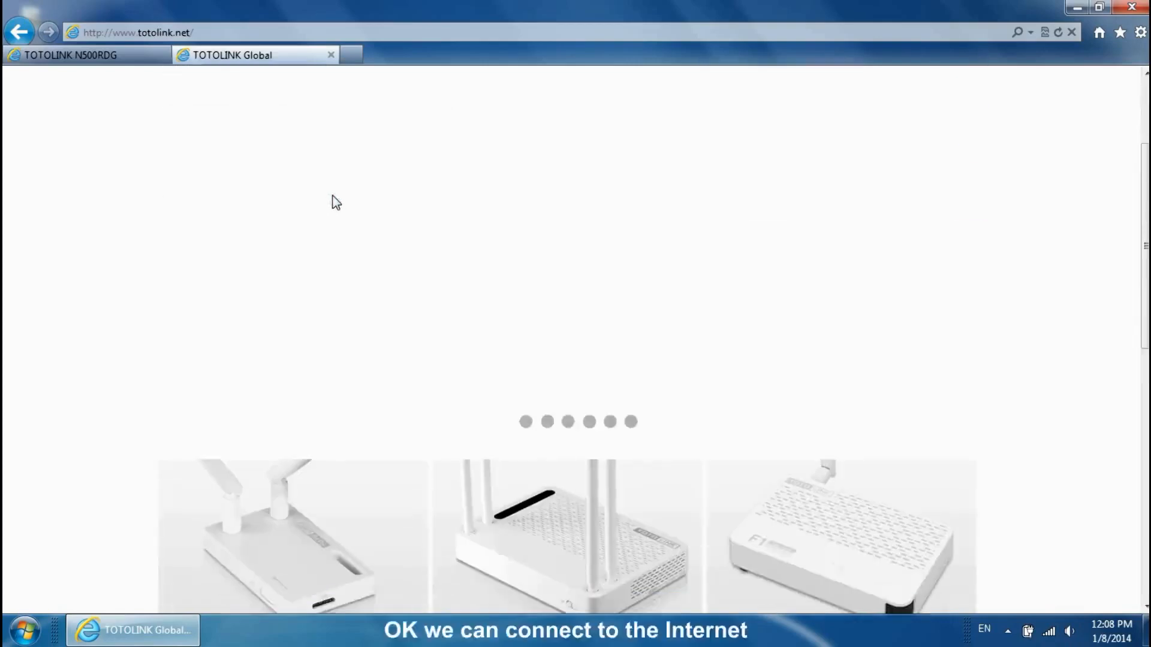
{"action": "scroll", "coordinate": [336, 191], "scroll_direction": "down", "scroll_amount": 5}
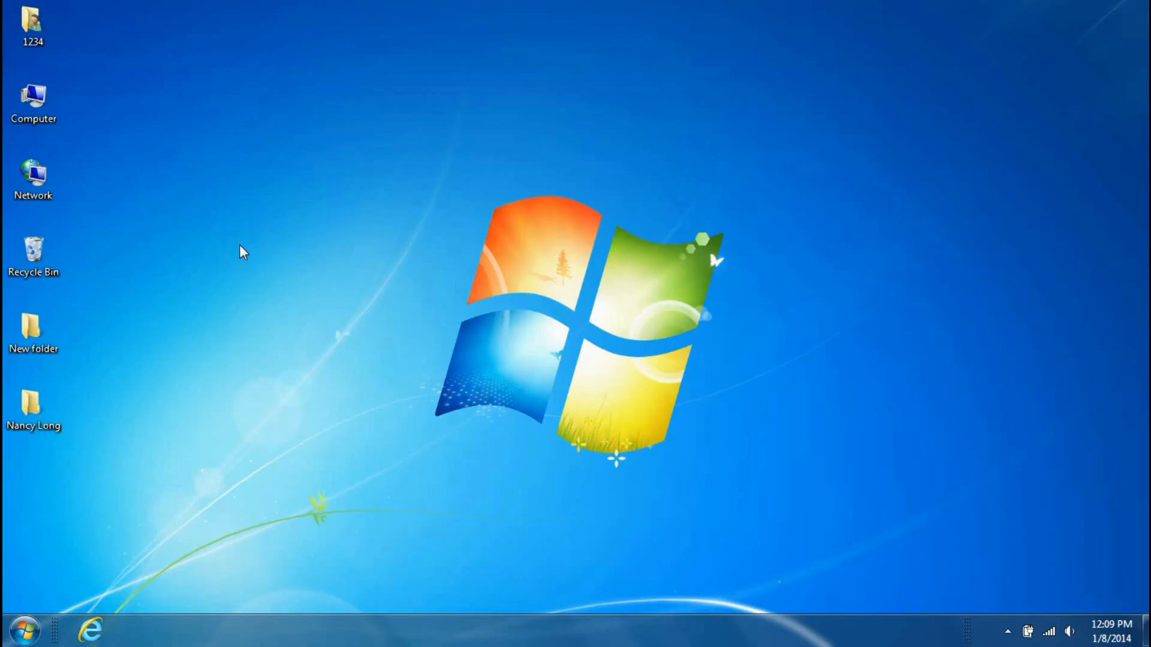
- Relaunch Internet Explorer and go to ftp://192.168.1.2
{"action": "left_click", "coordinate": [90, 631]}
{"action": "type", "text": "ftp://"}
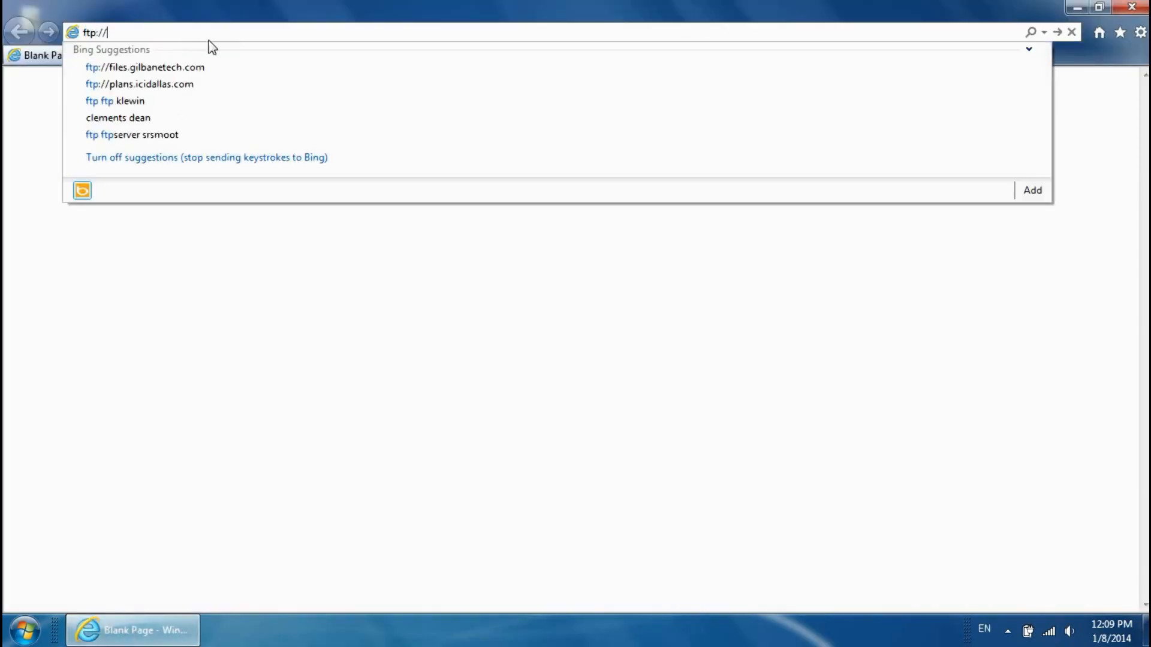
{"action": "type", "text": "192.168.1.2"}
{"action": "key", "text": "Return"}
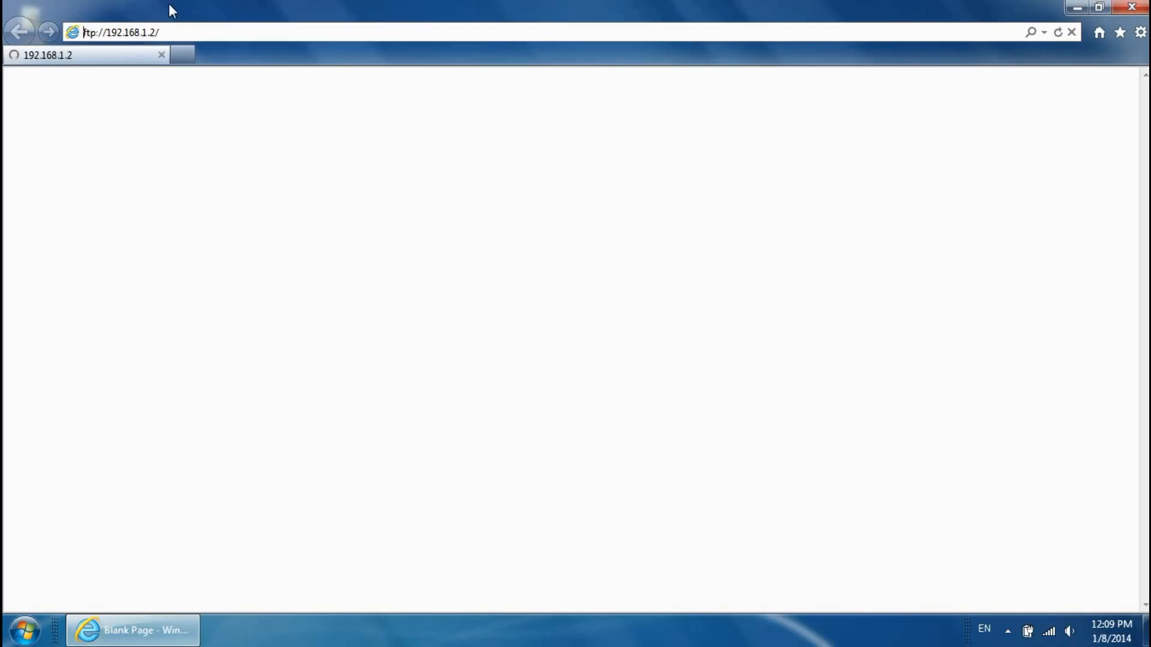